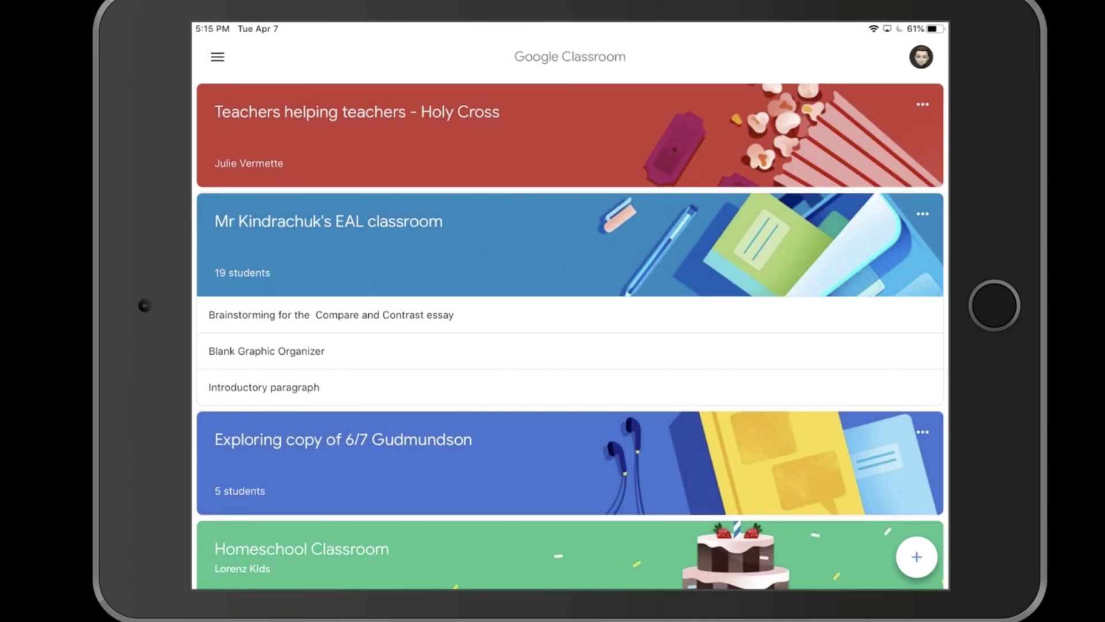
- Enter Homeschool Classroom, view the Bob Ross Inspired Art assignment, then show the Classwork list
scroll(571, 312, down, 5)
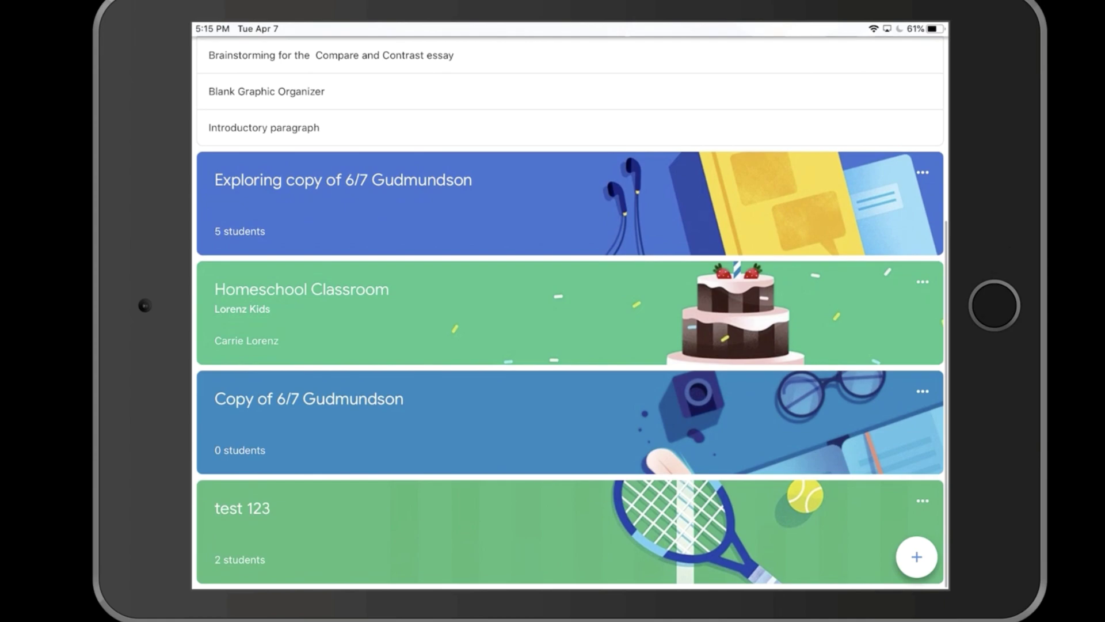
click(302, 289)
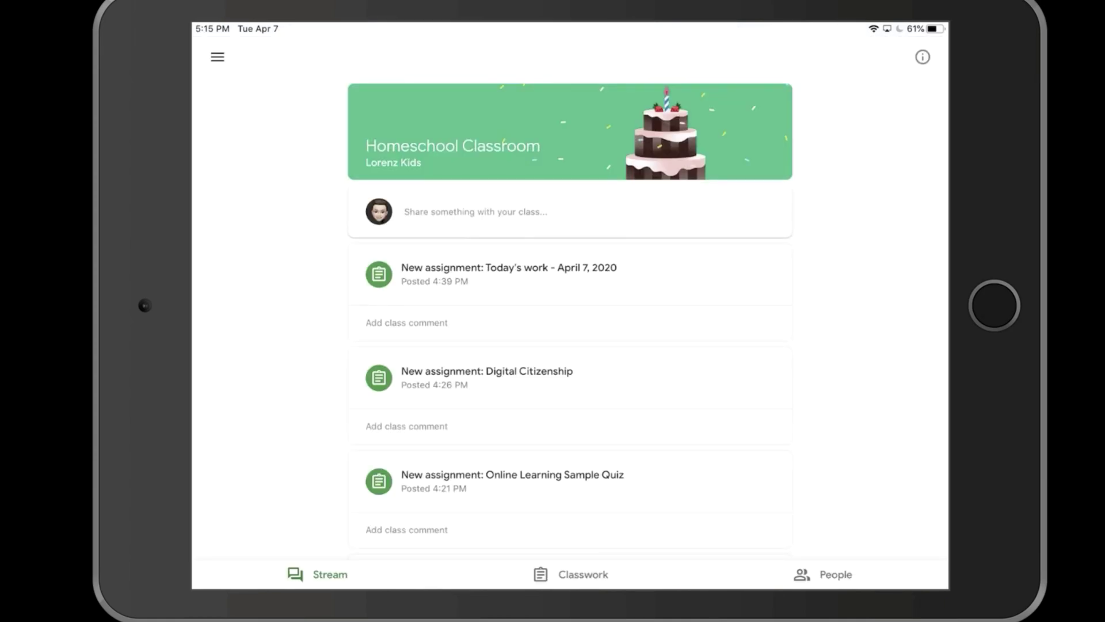
scroll(570, 290, down, 3)
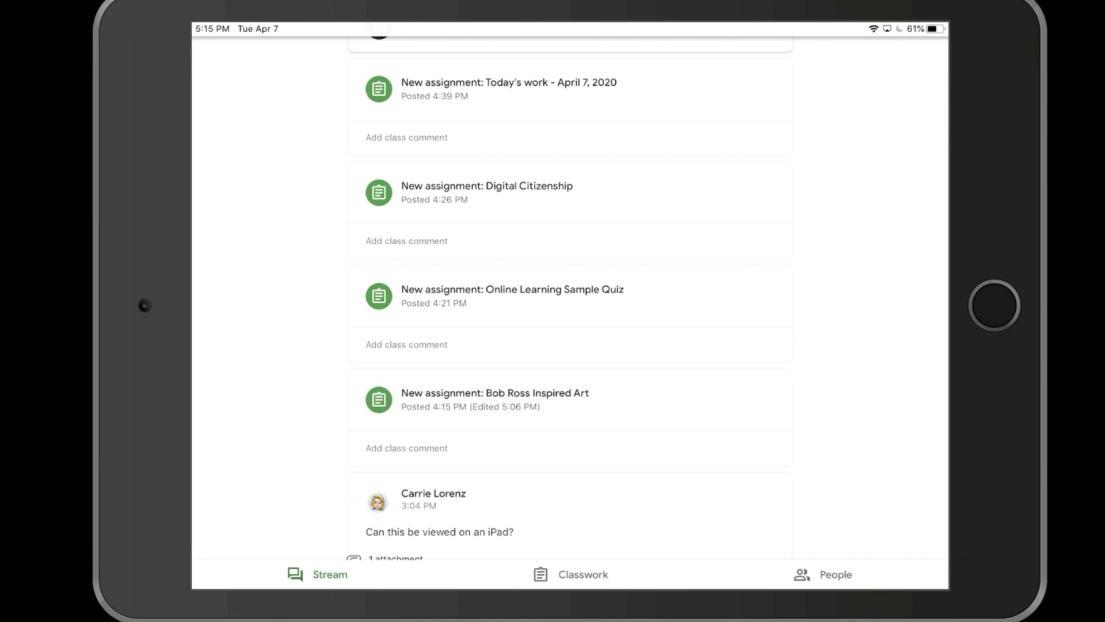
scroll(570, 297, up, 2)
scroll(570, 298, down, 1)
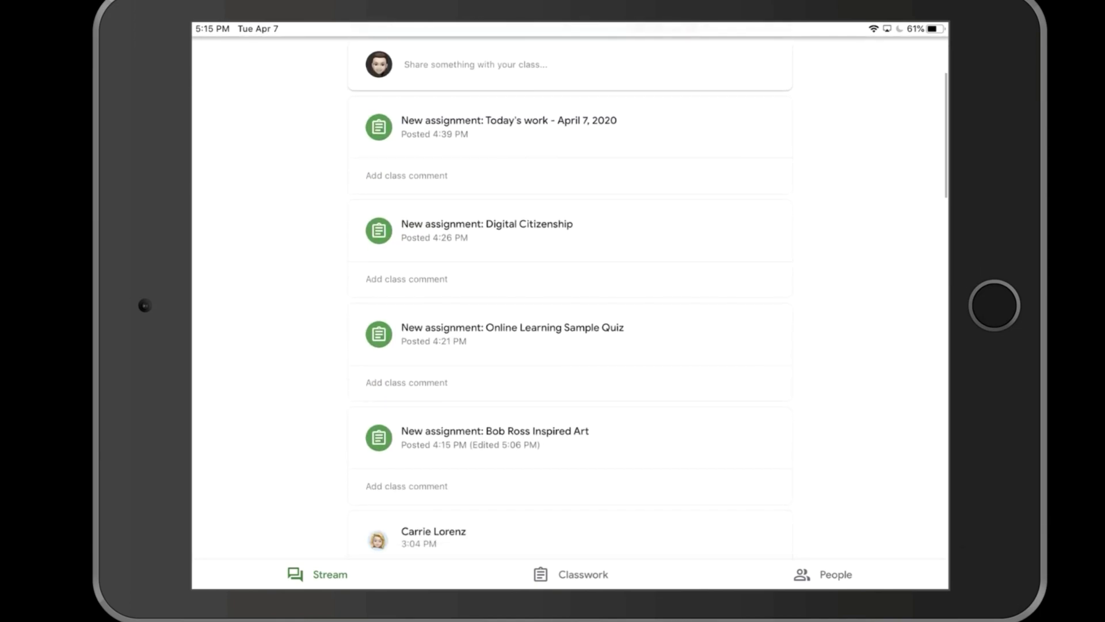
click(495, 437)
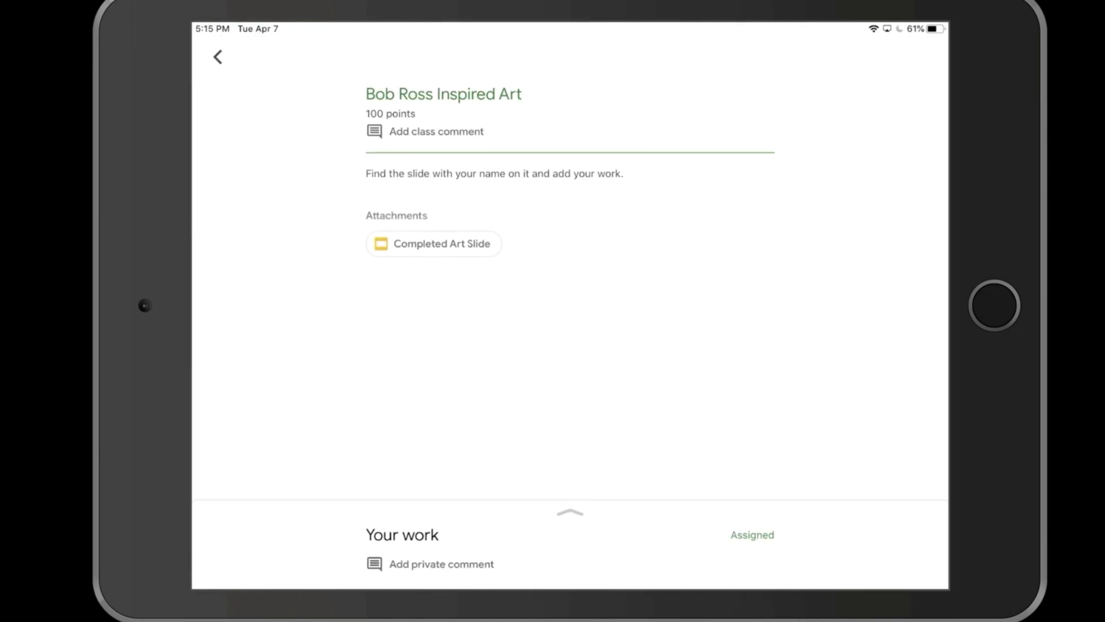
click(218, 56)
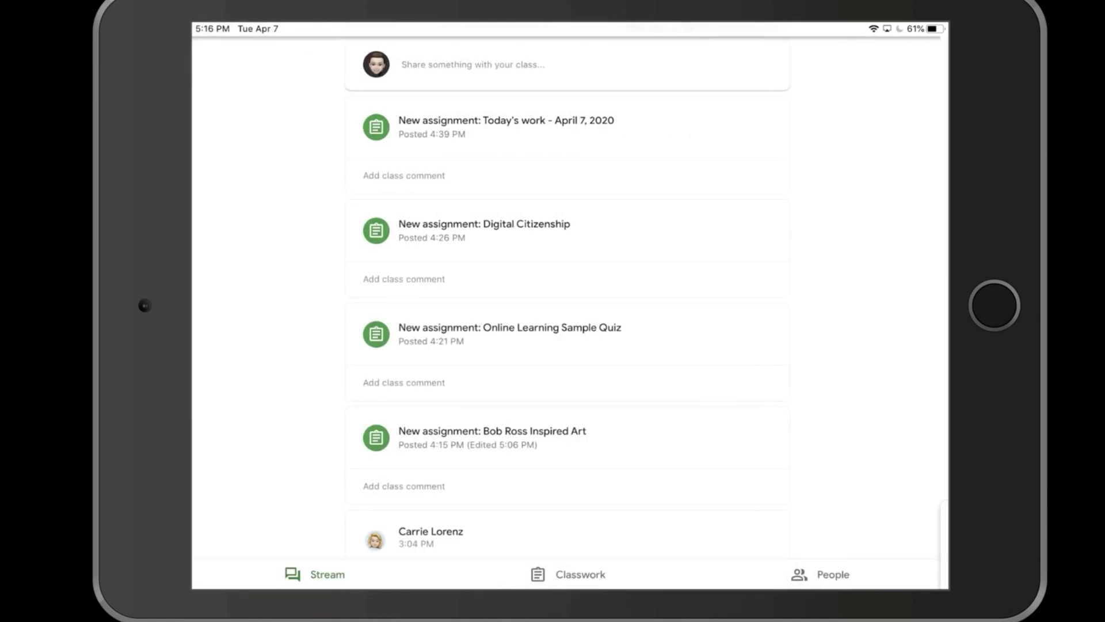
click(570, 574)
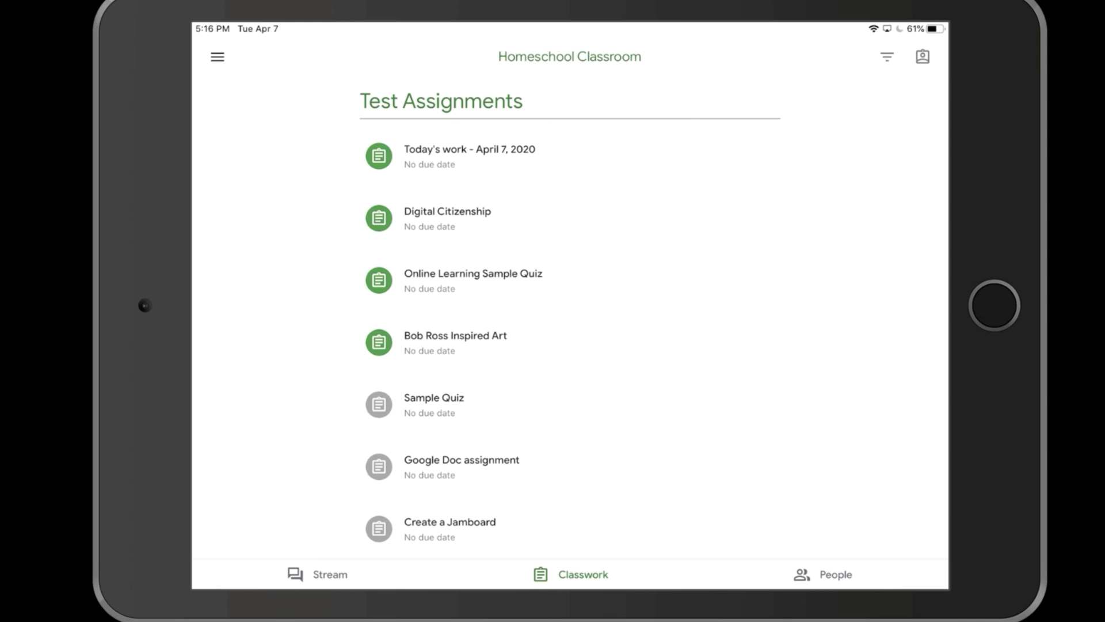
- Post 'Wow I can't wait to see everyone's art!' in the Bob Ross assignment's class comments
click(456, 342)
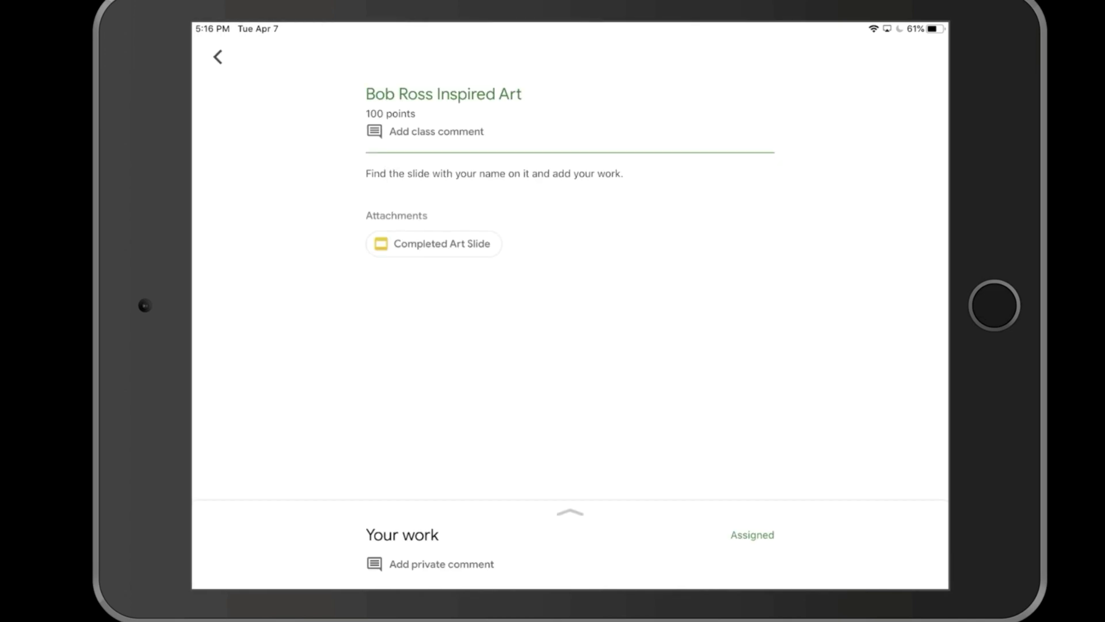
click(436, 131)
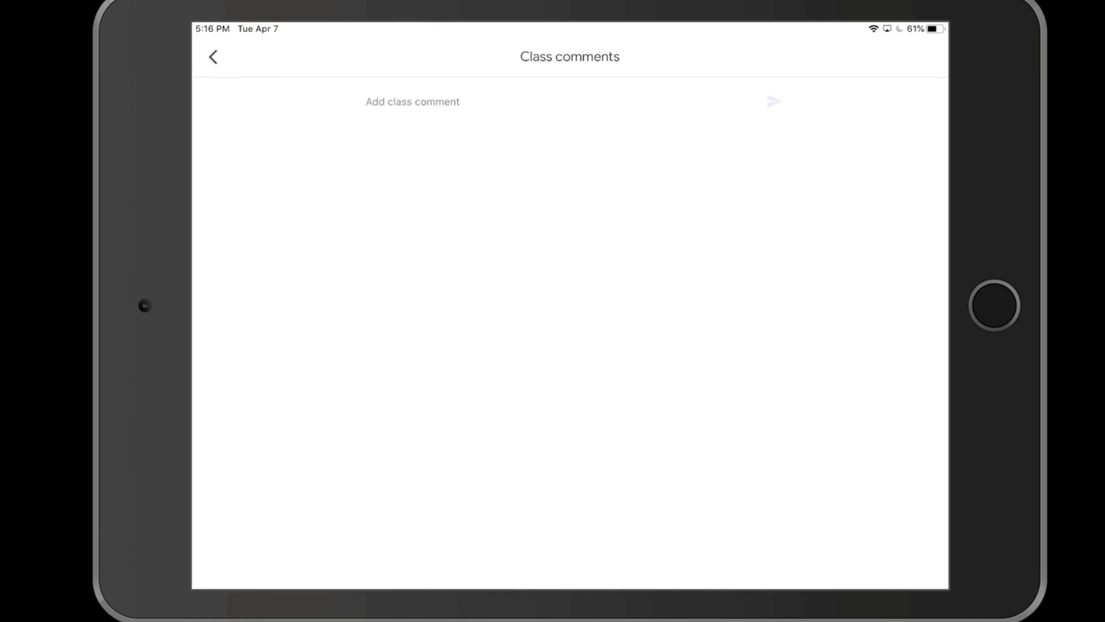
click(412, 101)
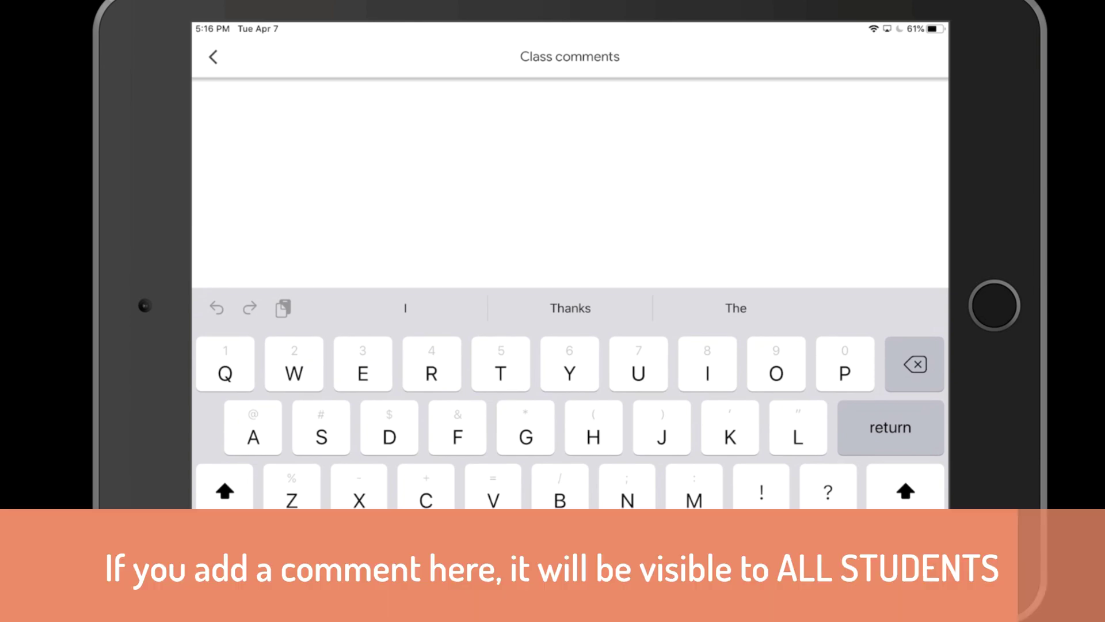
text(O)
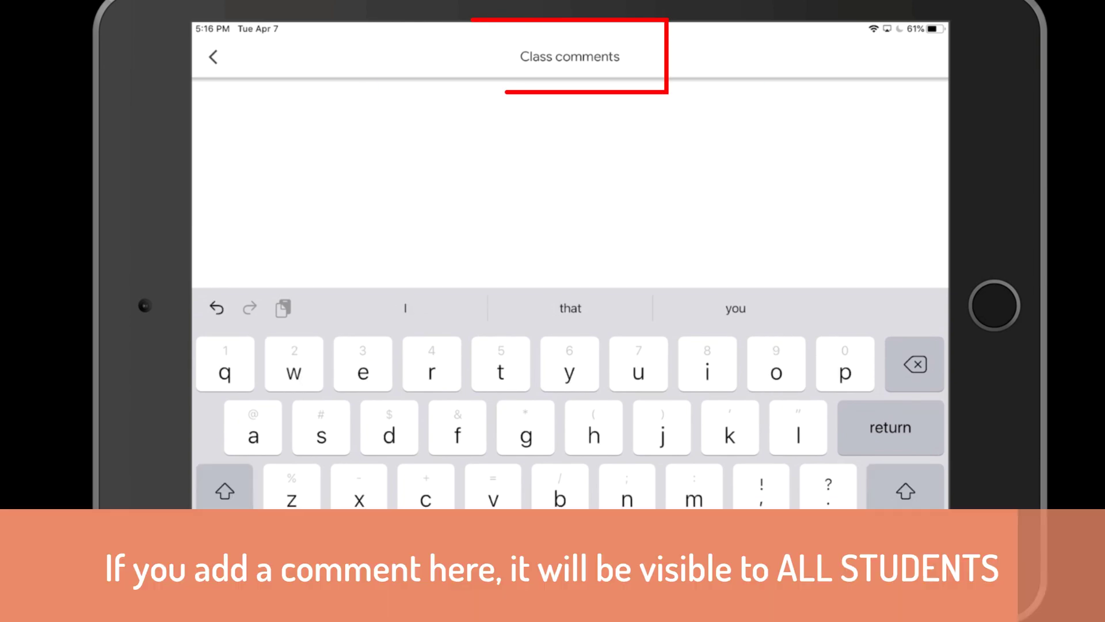
text(I)
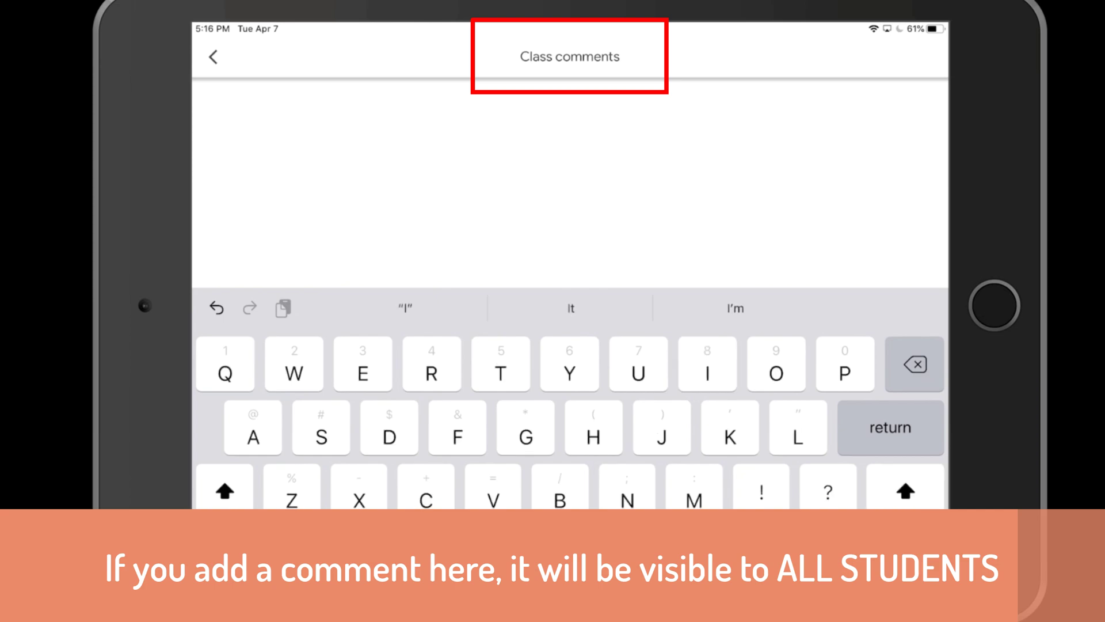
text( c)
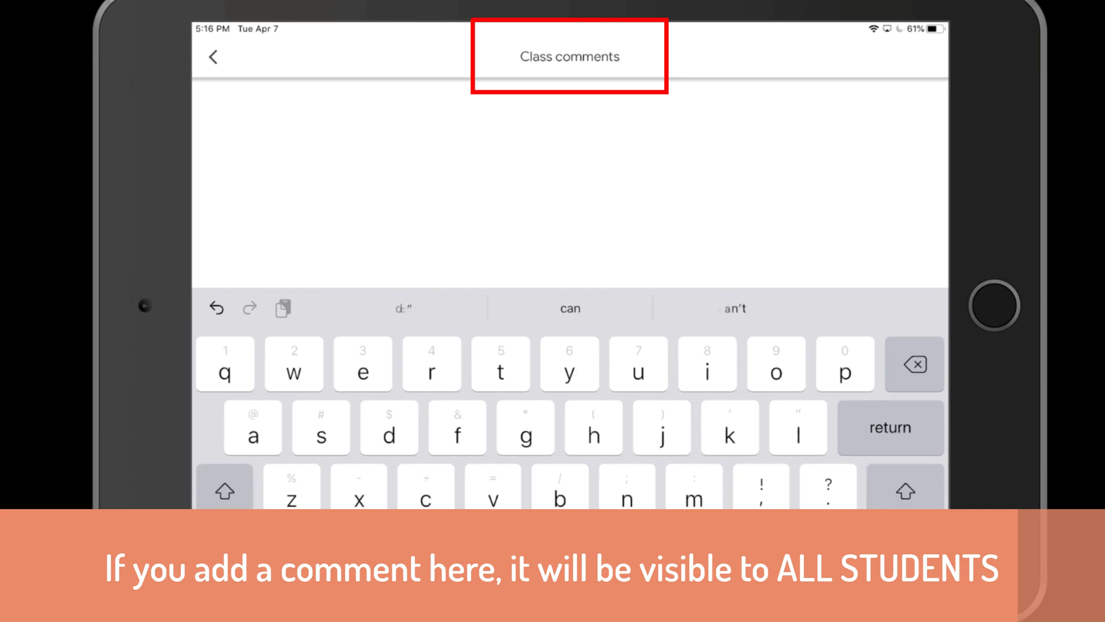
text(am )
text(wa)
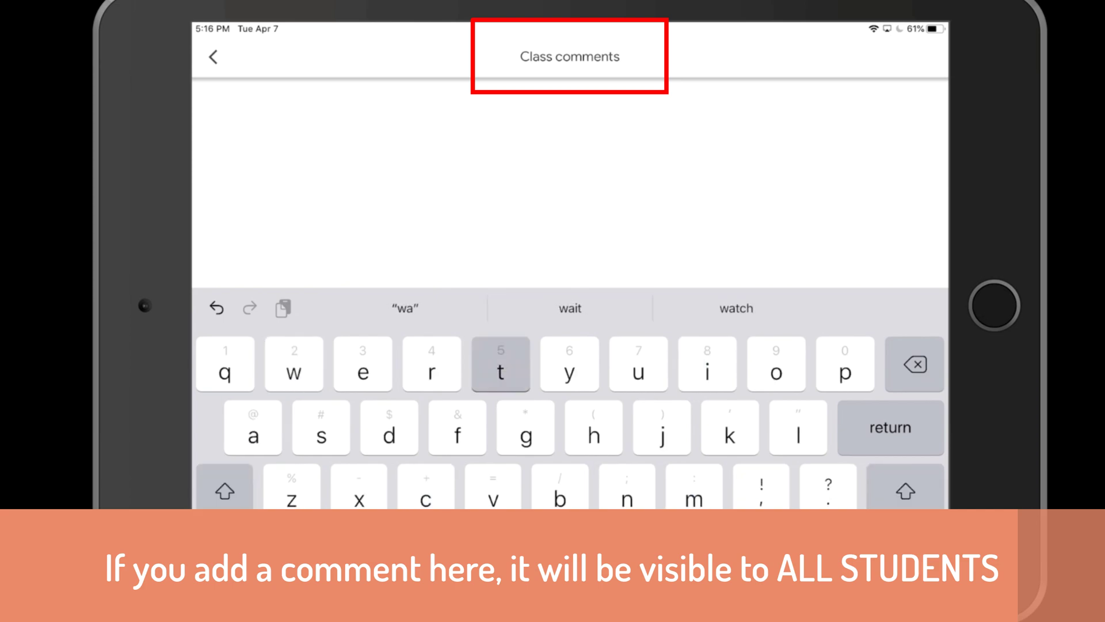
text(t to e)
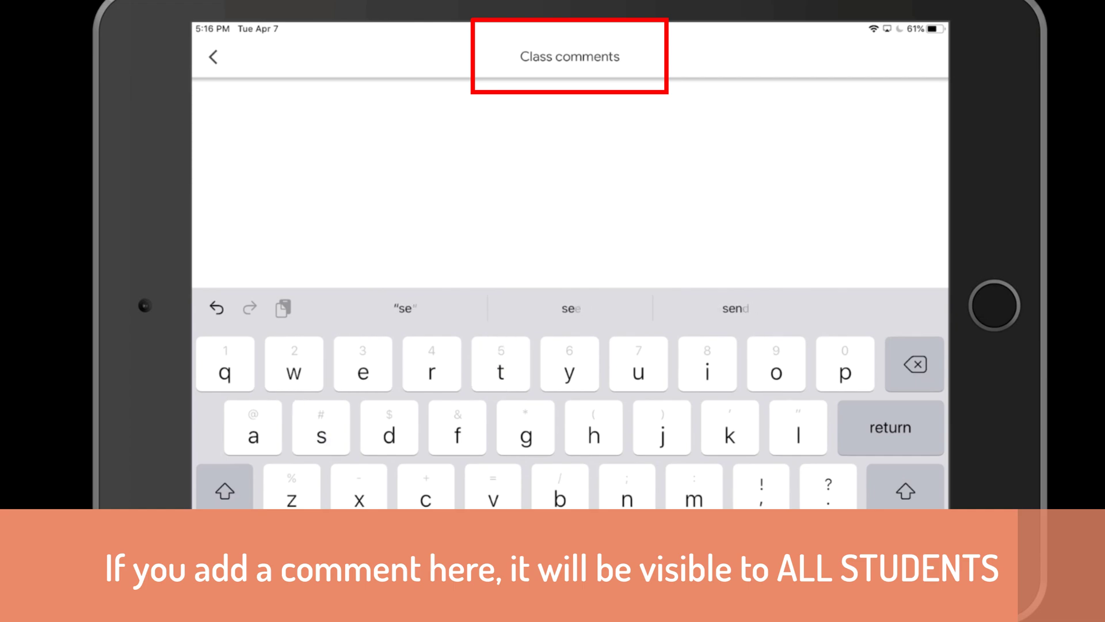
text(e everyon)
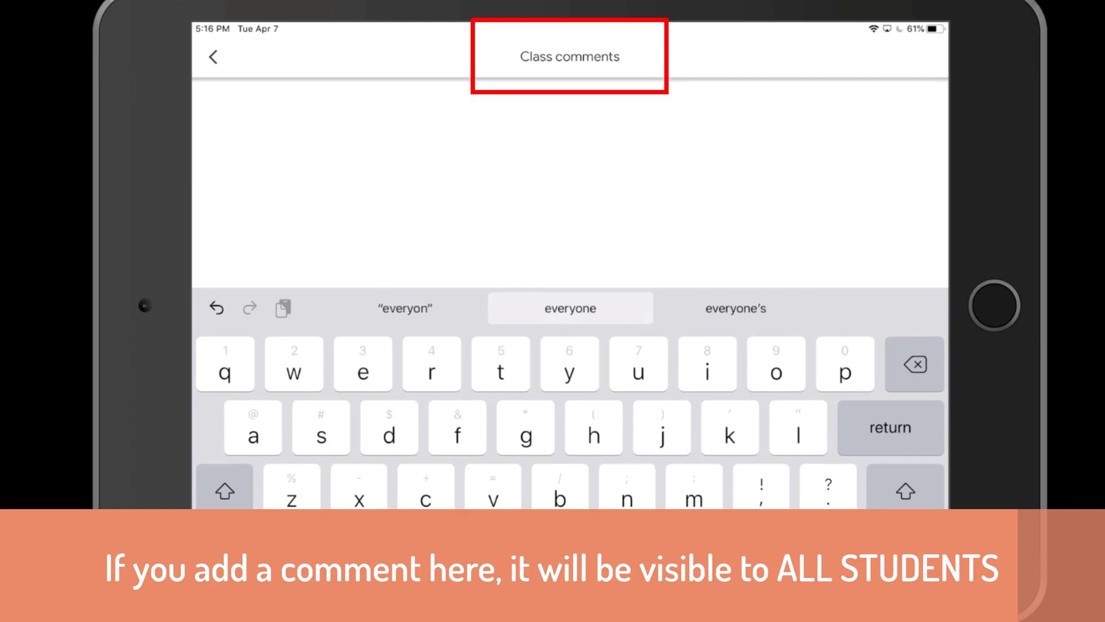
text(e)
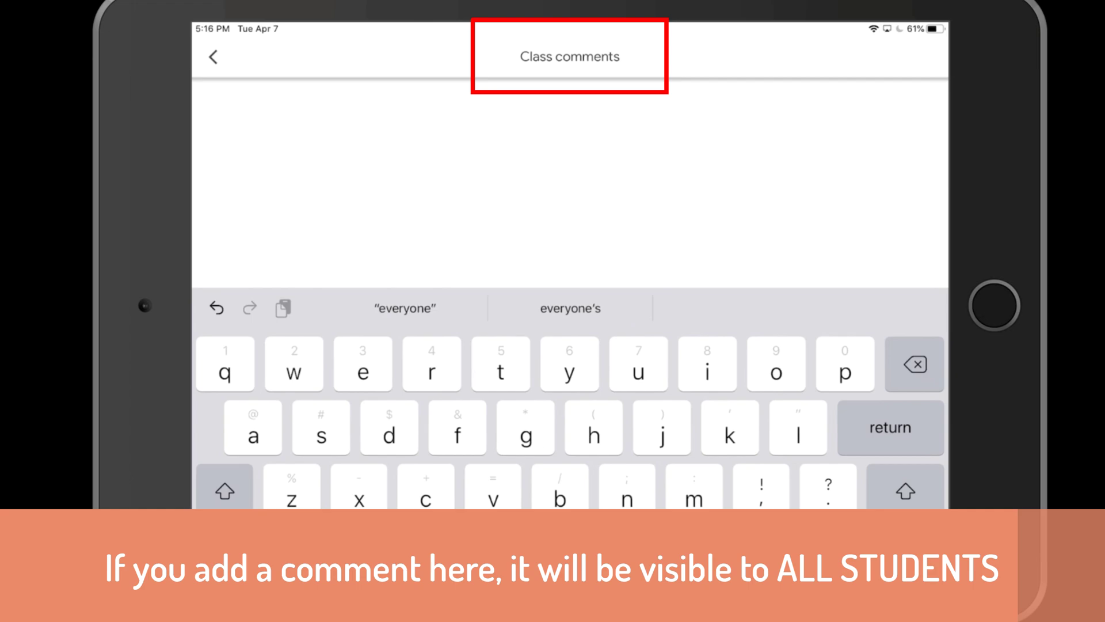
text('s)
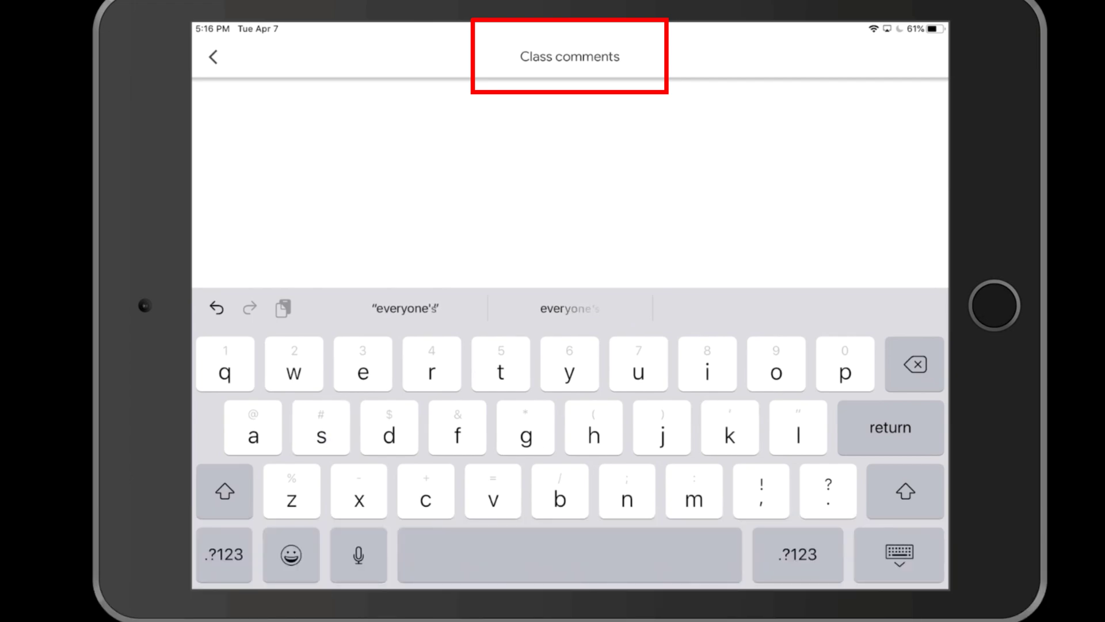
text( art!)
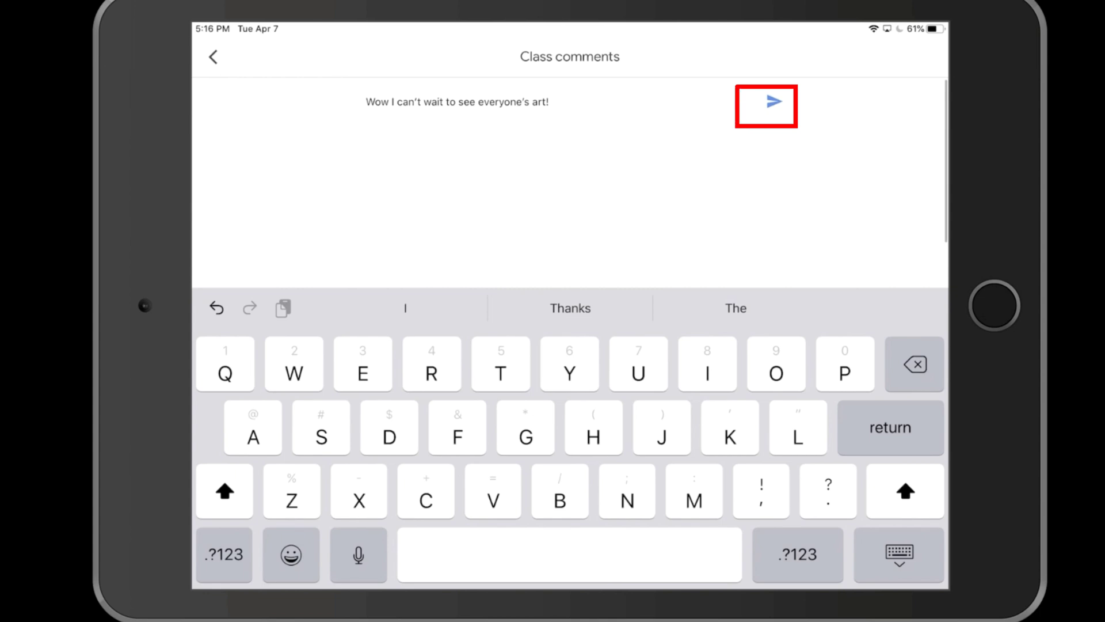
click(775, 102)
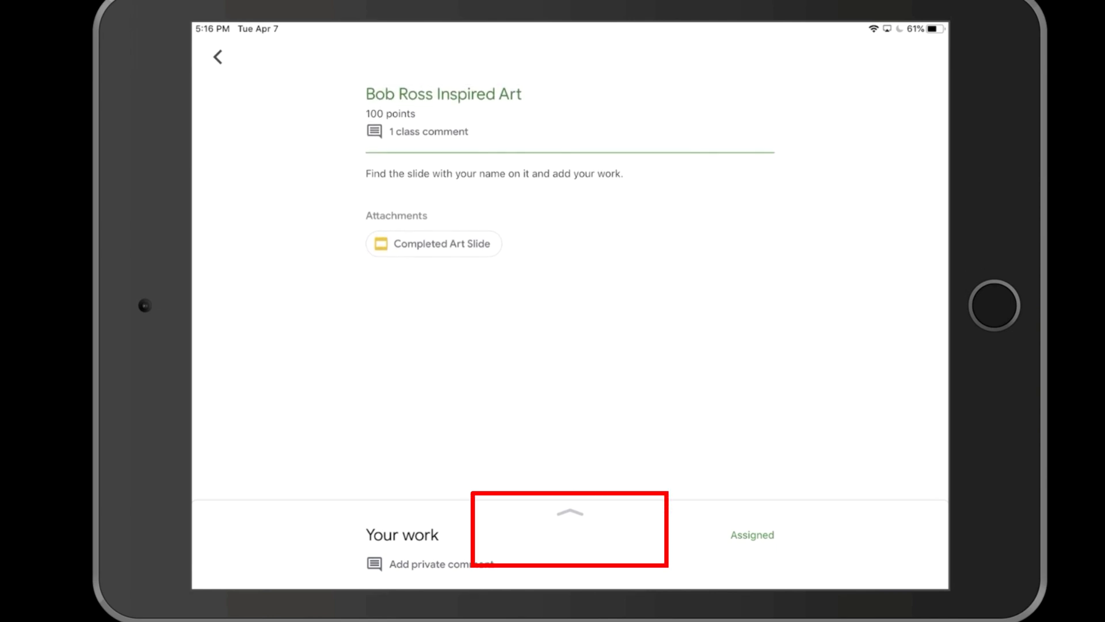
- Send 'Help, I don't understand.' as a private comment from the Your work panel, then collapse it
click(570, 512)
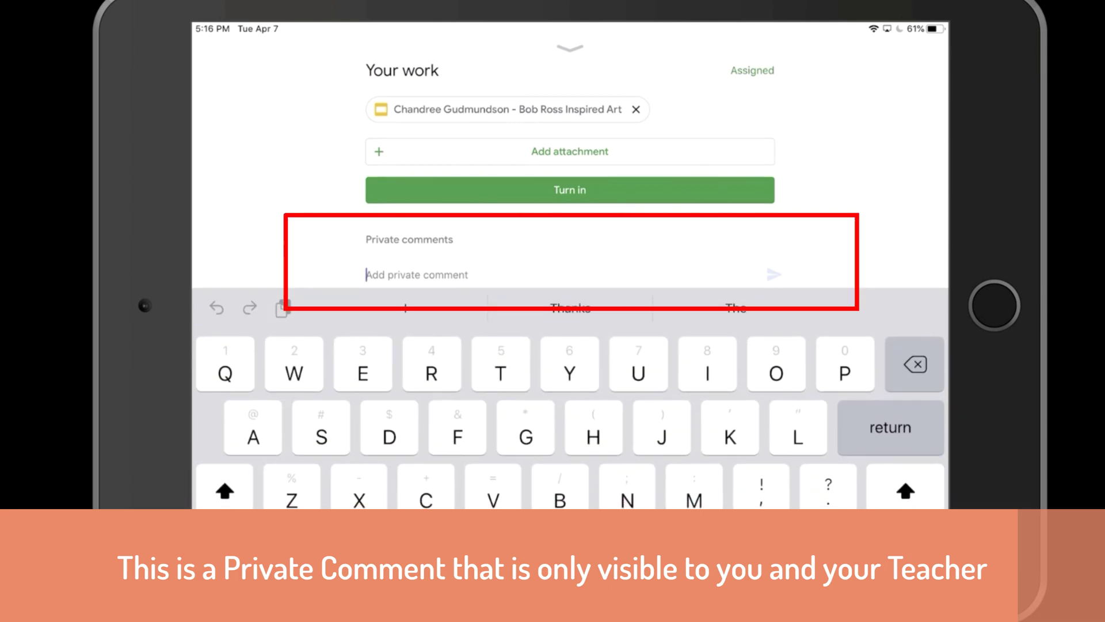
text(Help)
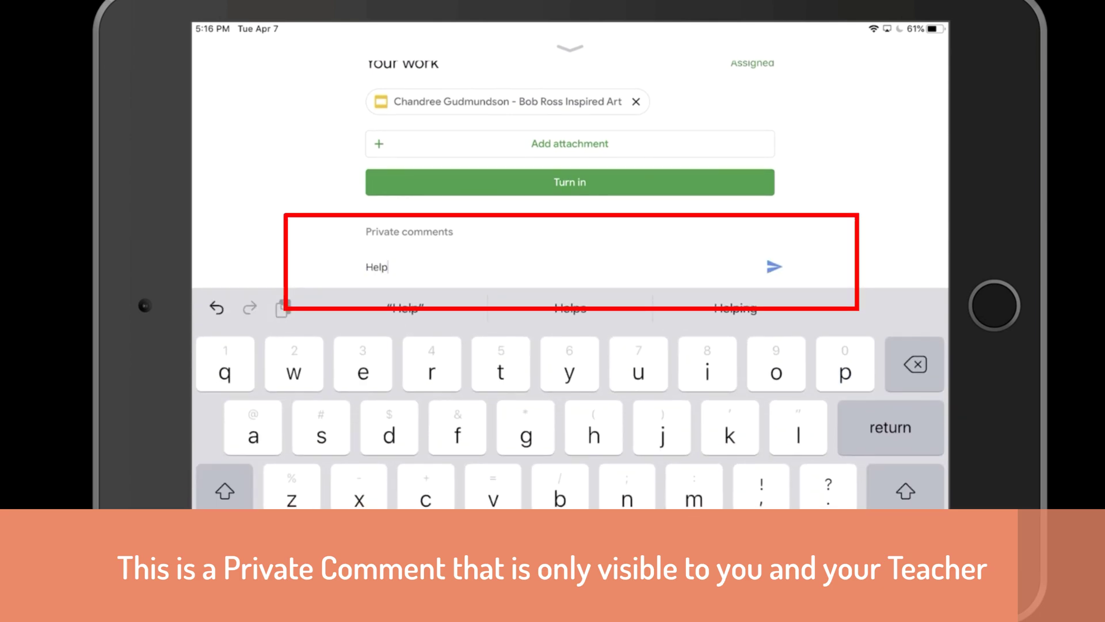
text(, I)
text( don)
text(')
text(t under)
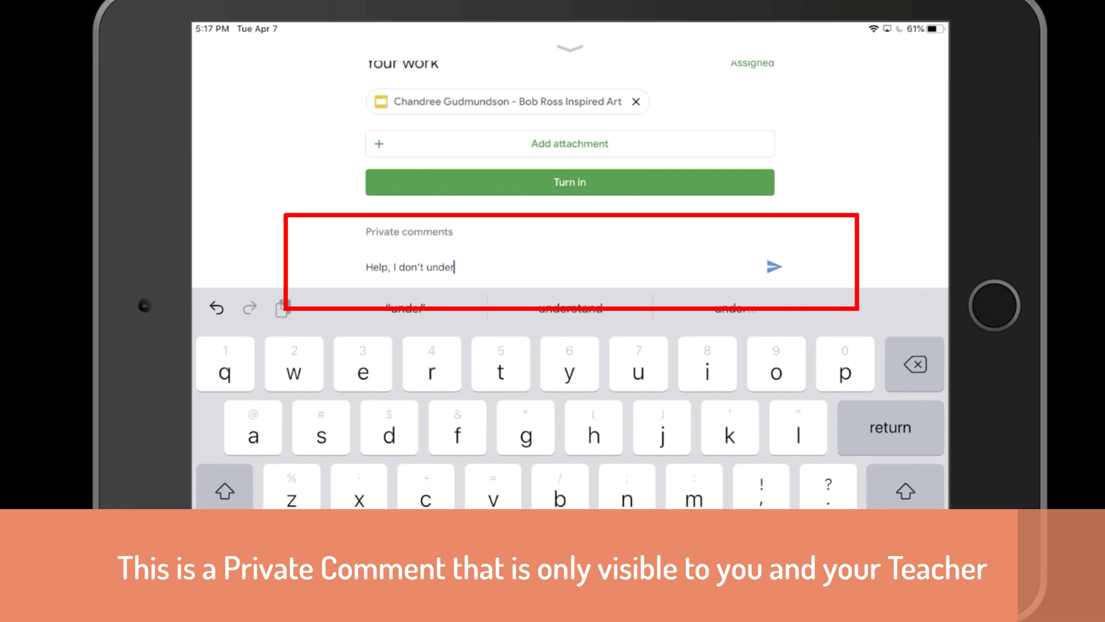
text(stand)
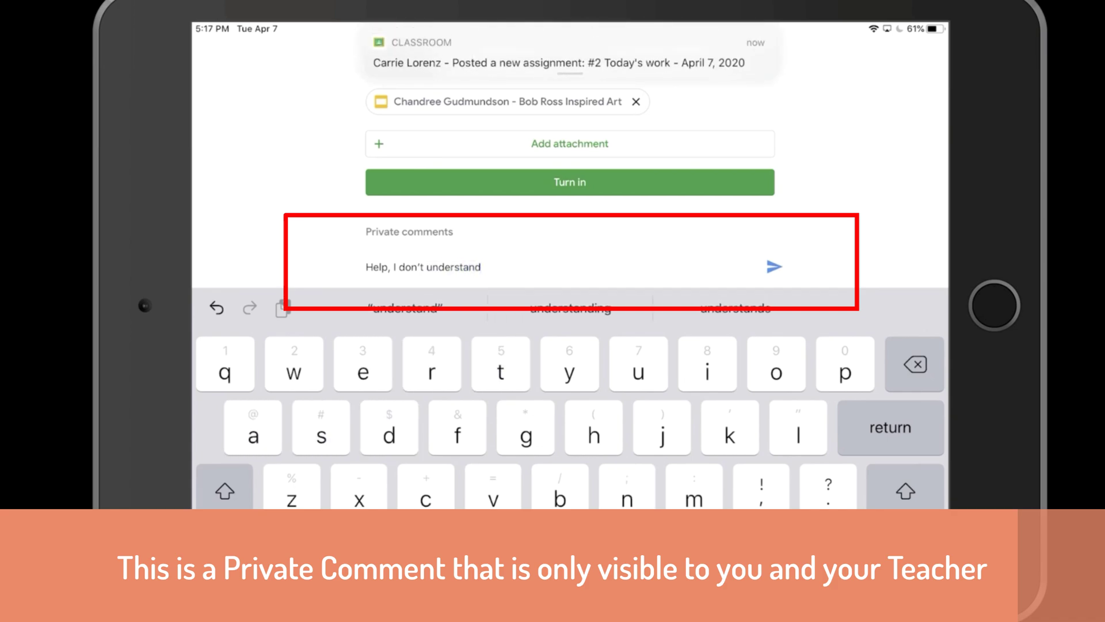
text(.)
click(774, 267)
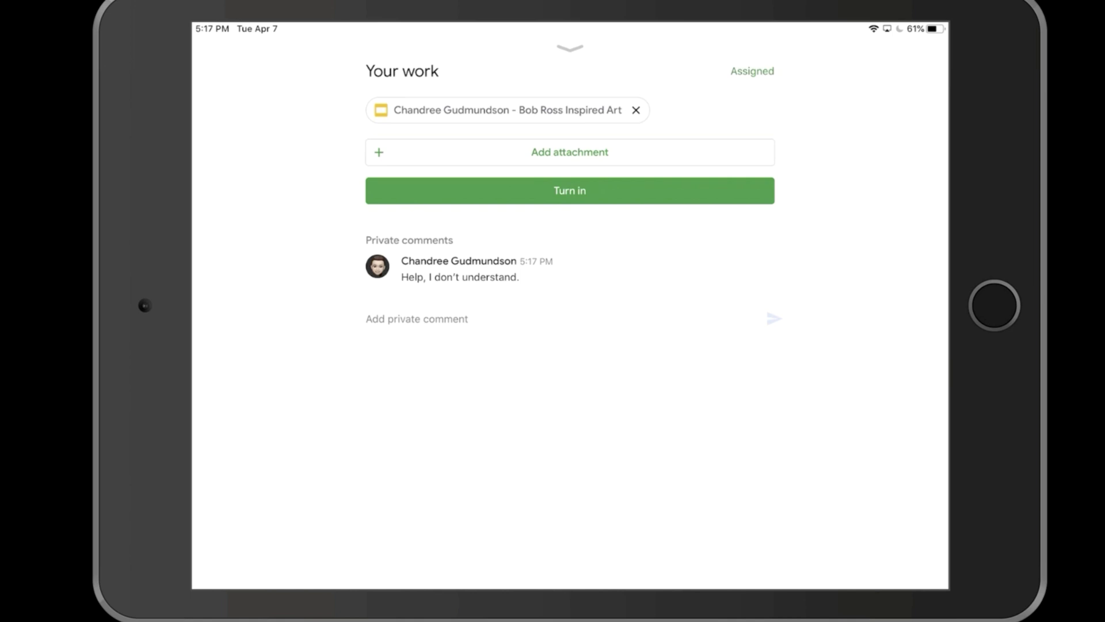
click(570, 47)
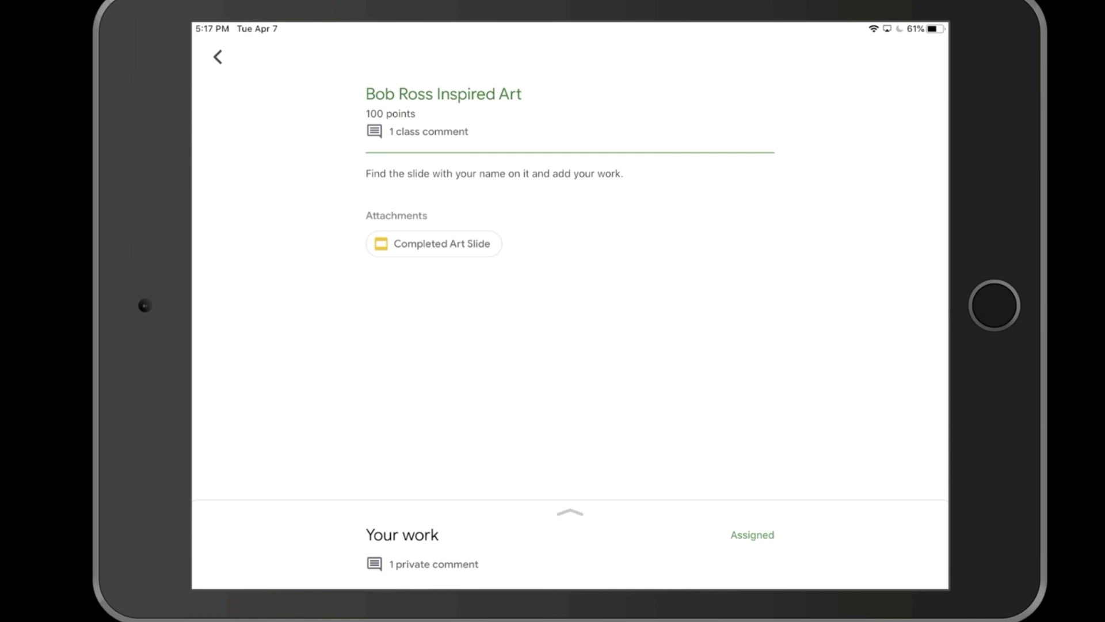
- Preview the Completed Art Slide attachment, draw a test markup stroke, and undo it
click(434, 243)
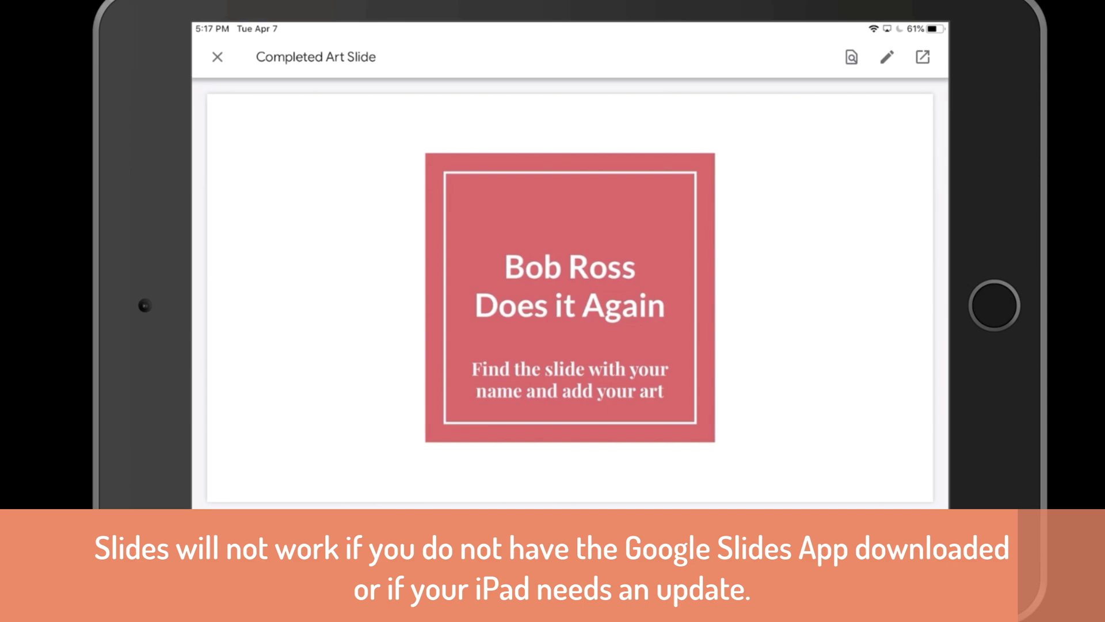
click(887, 56)
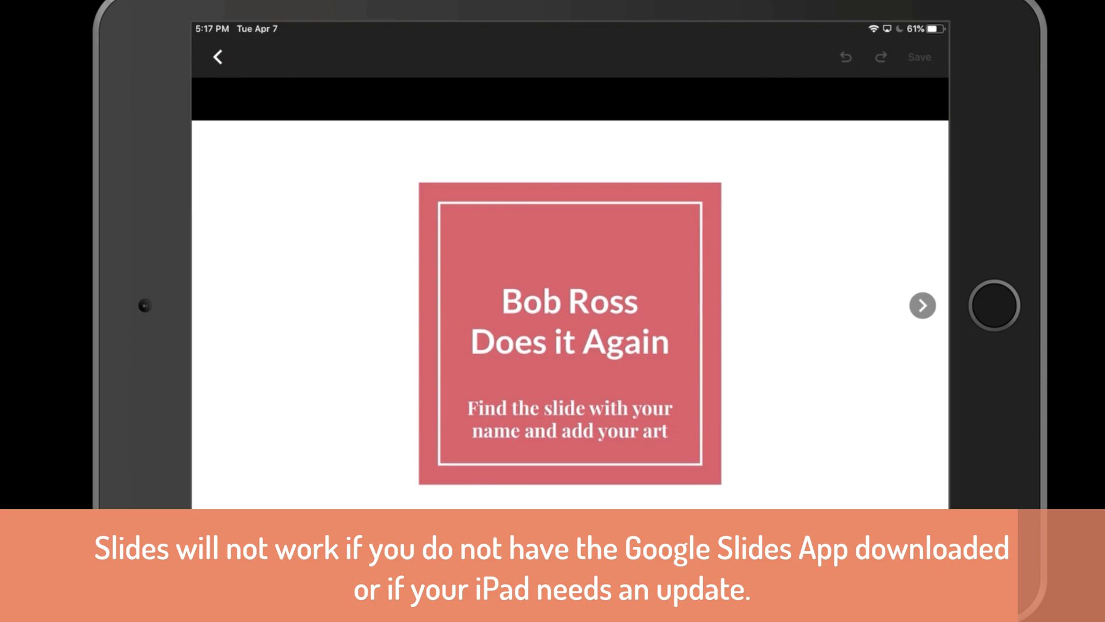
drag(747, 474, 845, 410)
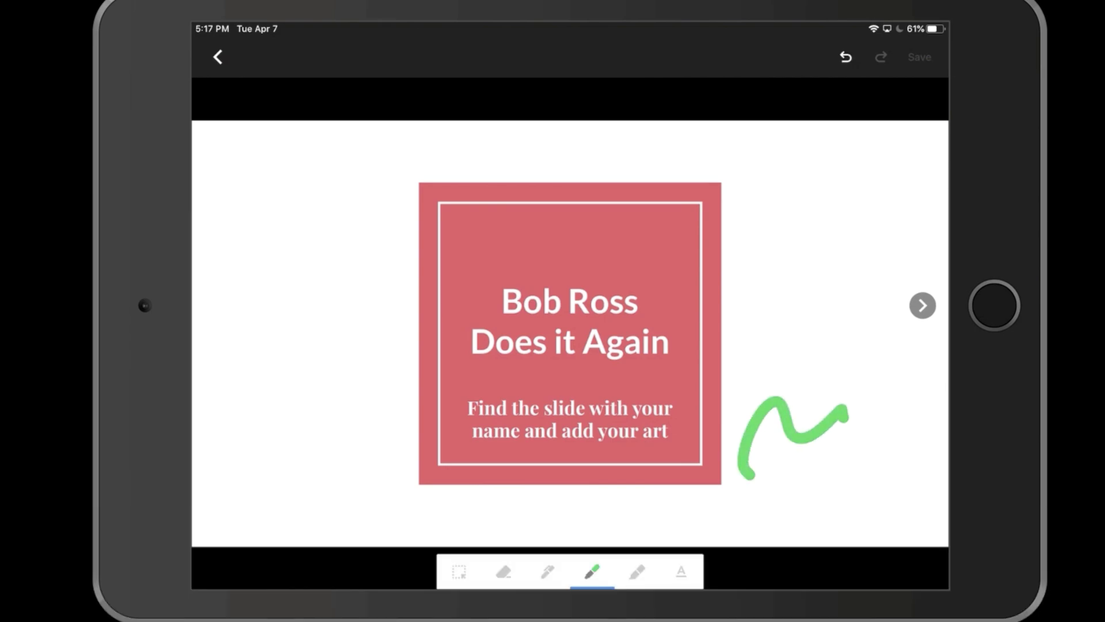
click(845, 57)
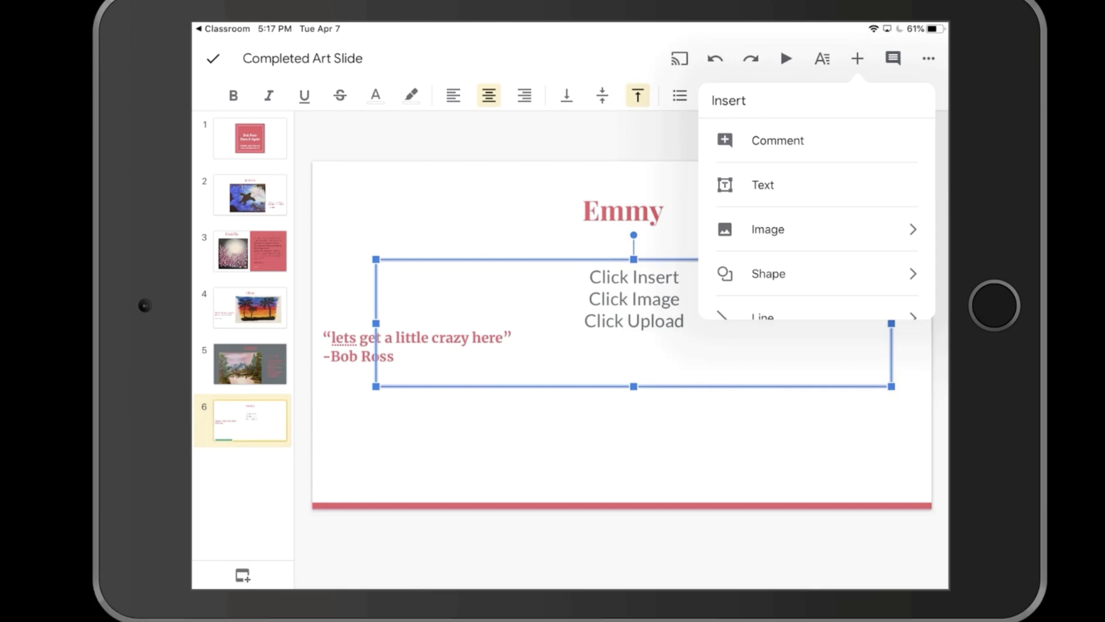
- Insert a camera photo of the children onto the Emmy slide, allowing photo access
click(768, 229)
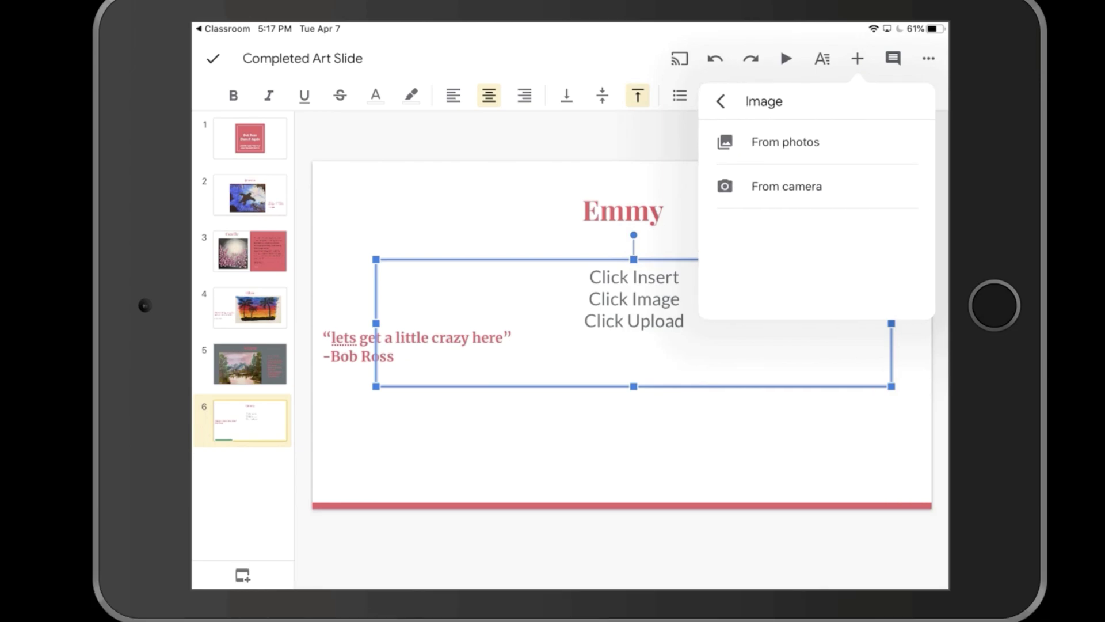
click(786, 186)
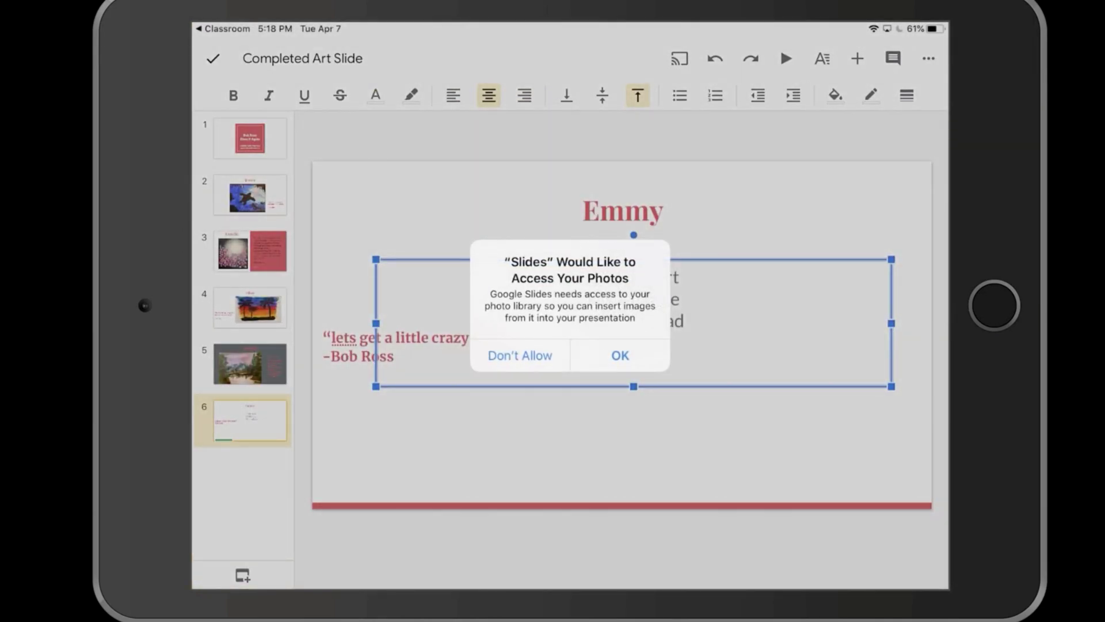
click(620, 355)
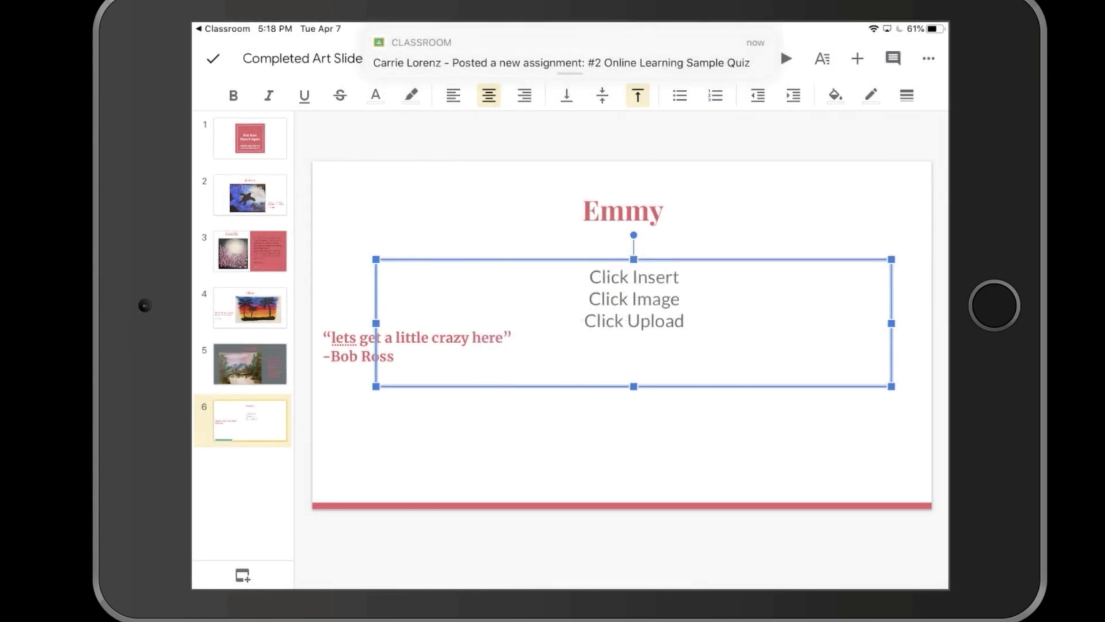
drag(921, 26, 910, 190)
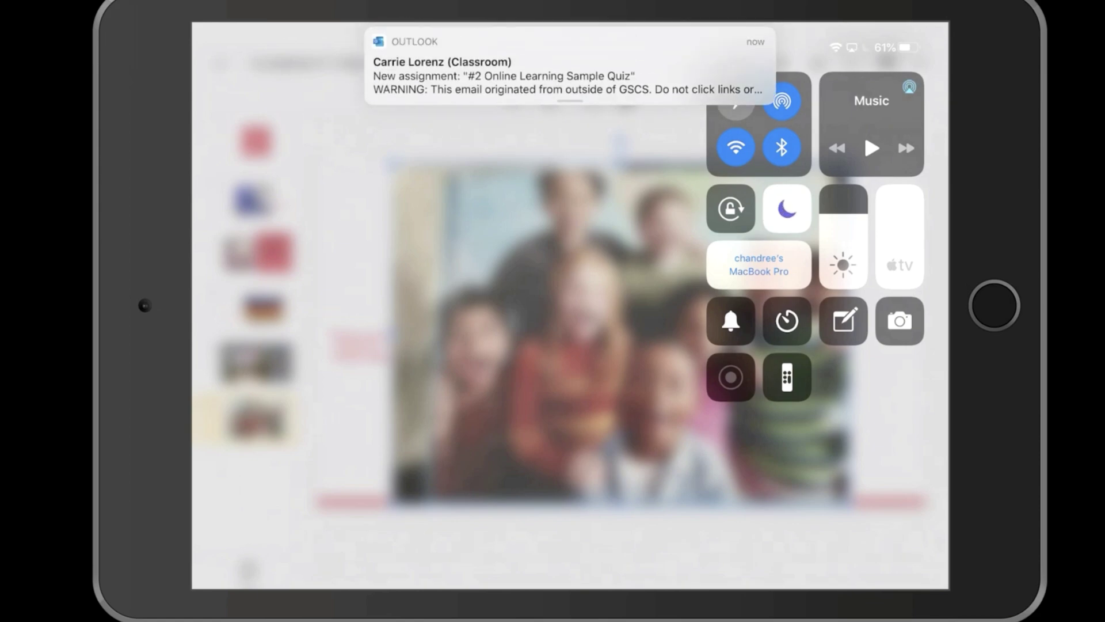
drag(865, 133, 864, 34)
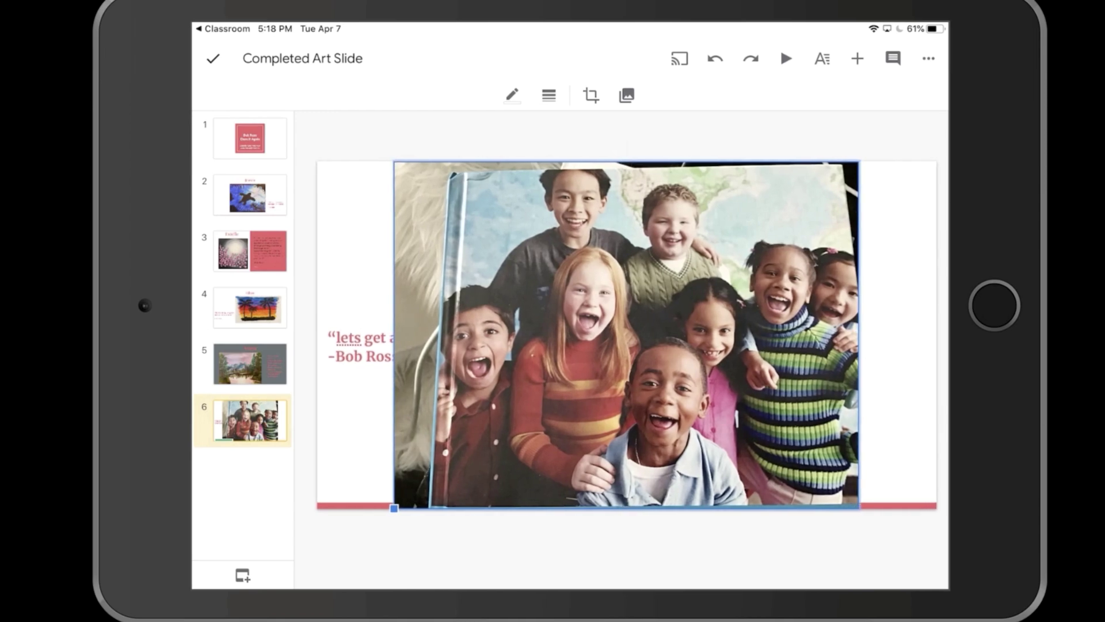
- Shrink the photo to reveal the Emmy title and place it beside the Bob Ross quote
drag(390, 507, 451, 462)
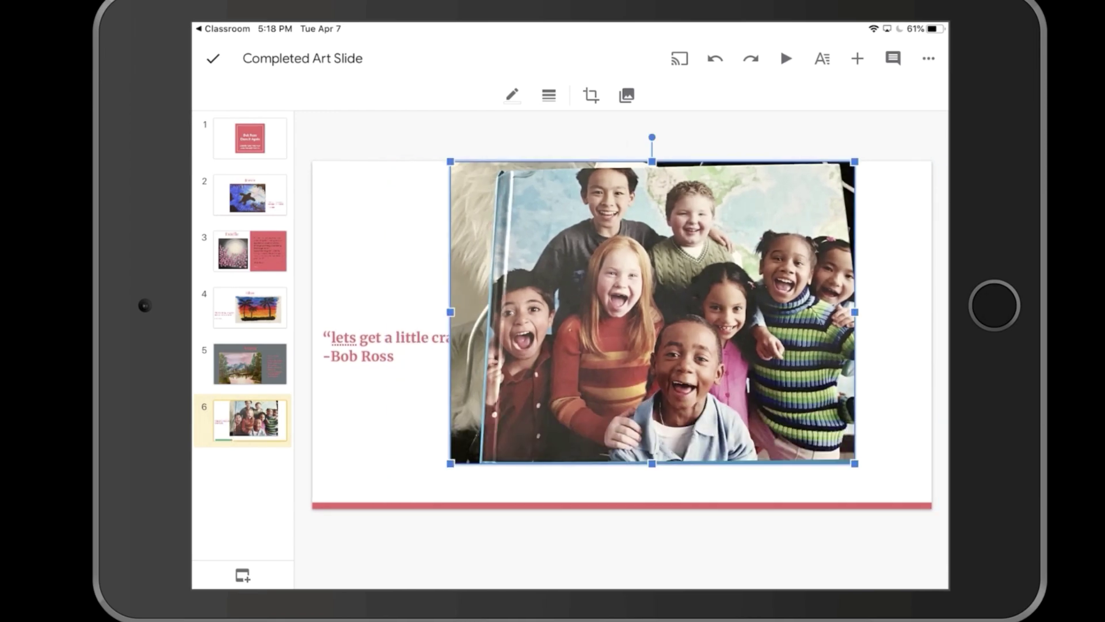
drag(855, 162, 761, 229)
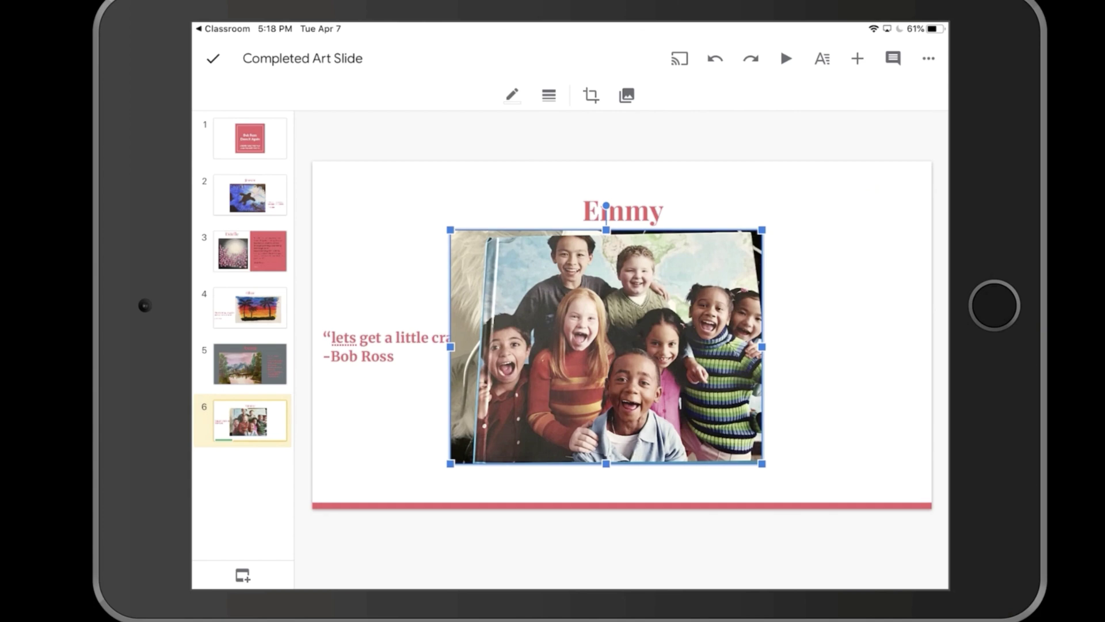
drag(450, 463, 489, 435)
drag(625, 332, 678, 349)
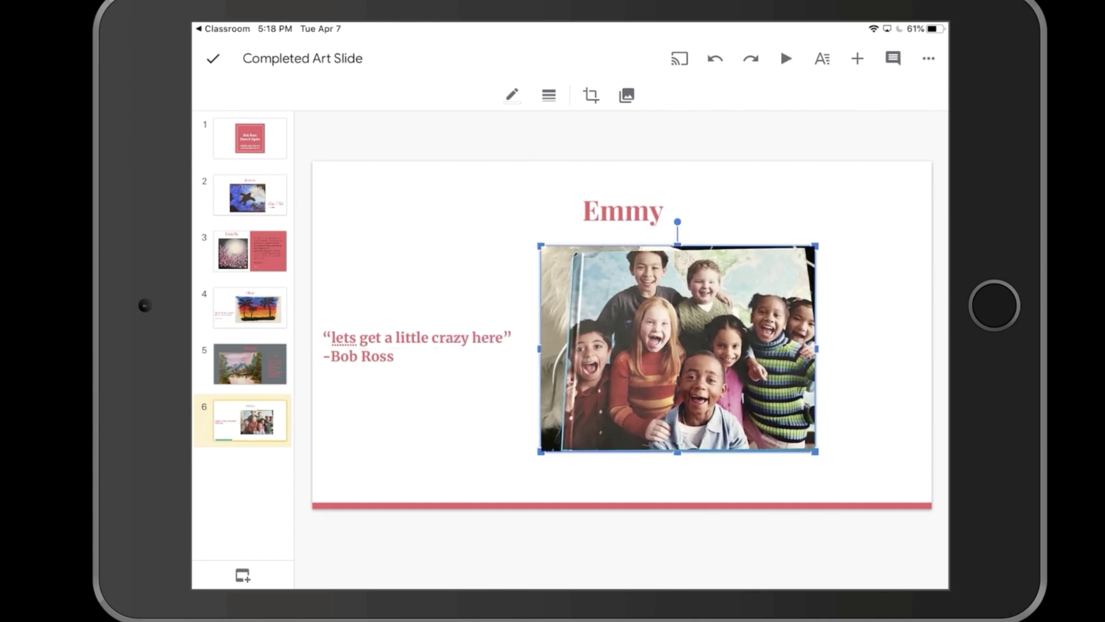
- Deselect the finished photo and browse the slide's Insert menu options
click(677, 348)
click(213, 59)
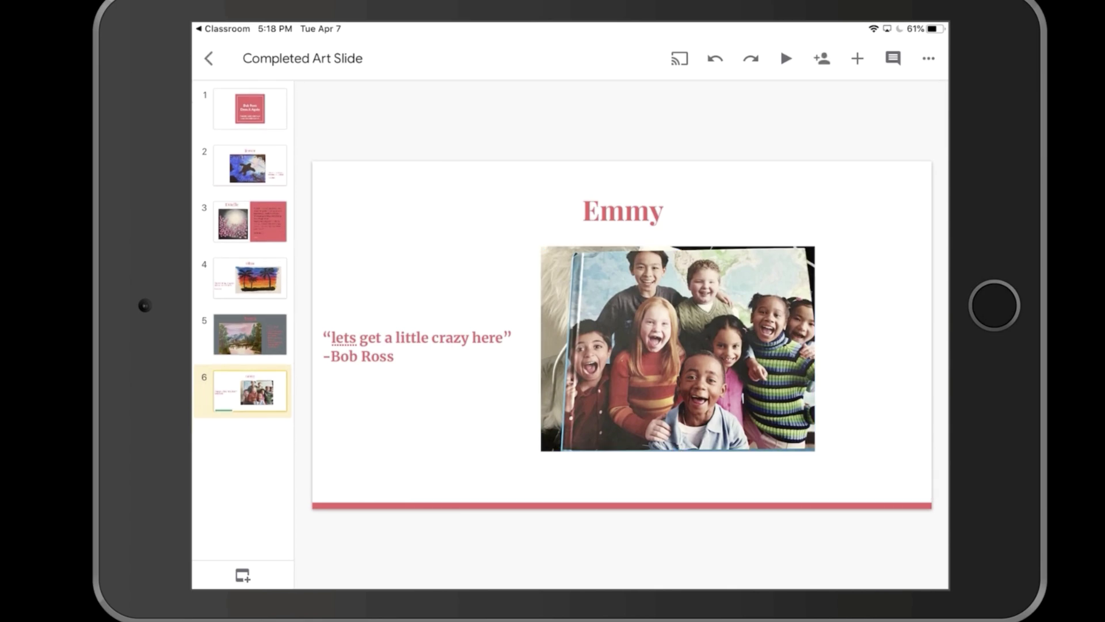
click(857, 58)
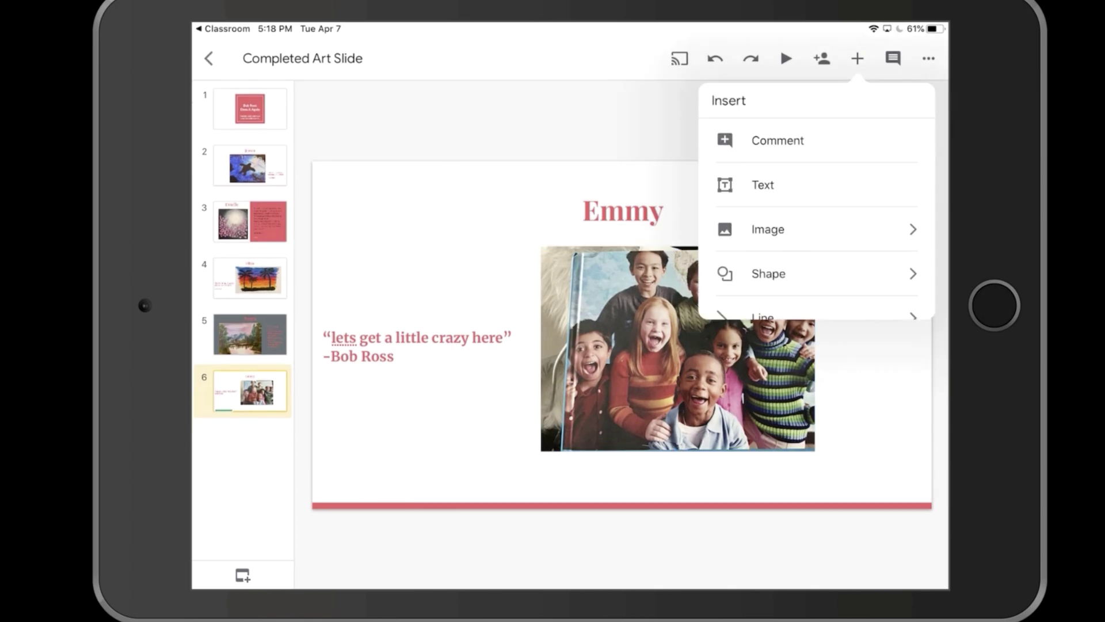
scroll(818, 230, down, 3)
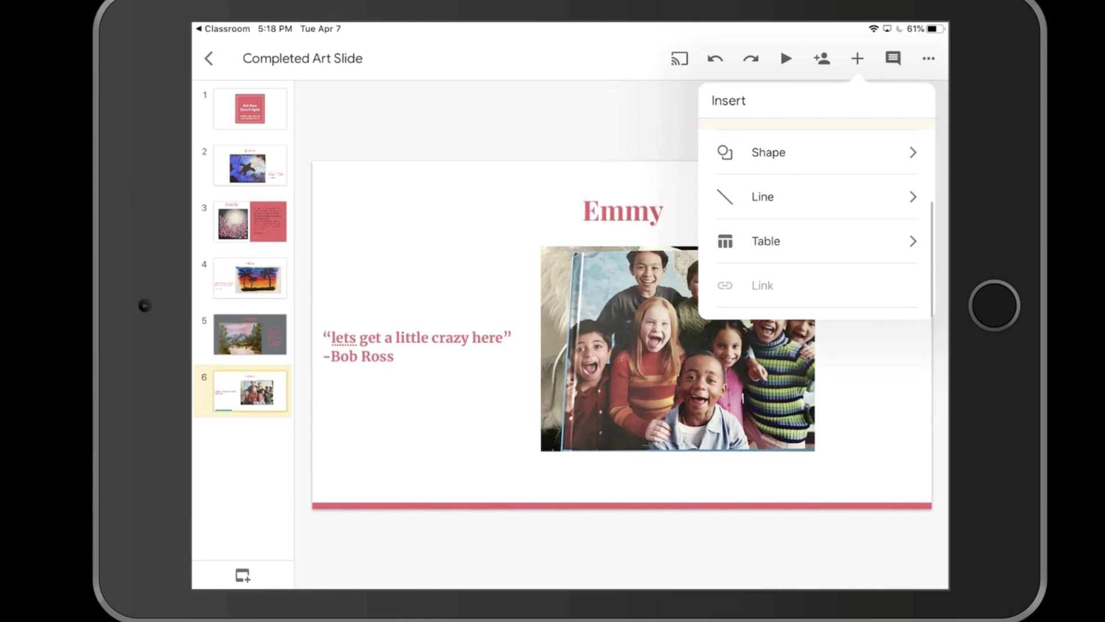
scroll(818, 230, up, 3)
scroll(817, 230, down, 3)
scroll(817, 230, up, 5)
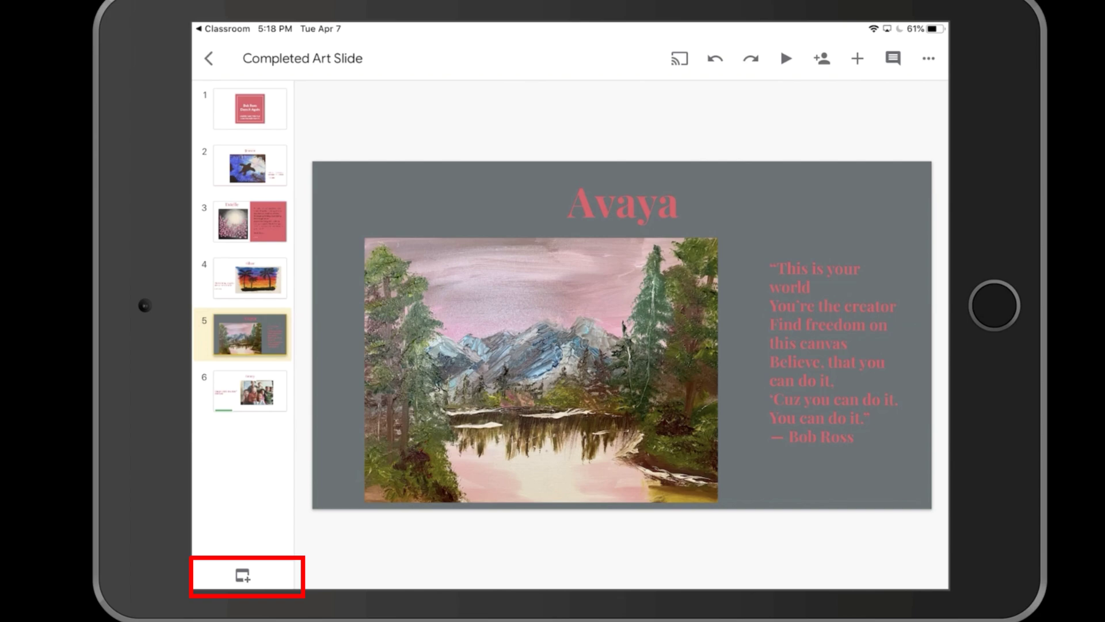
- Show slide comments, add a Title only slide, then undo that new slide
click(893, 58)
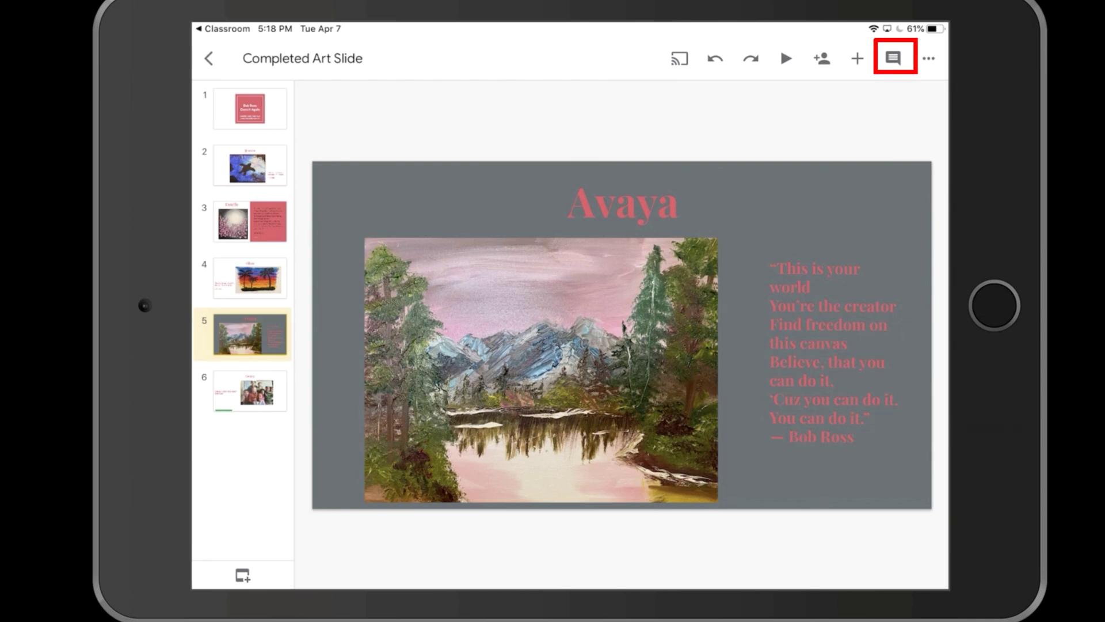
click(242, 575)
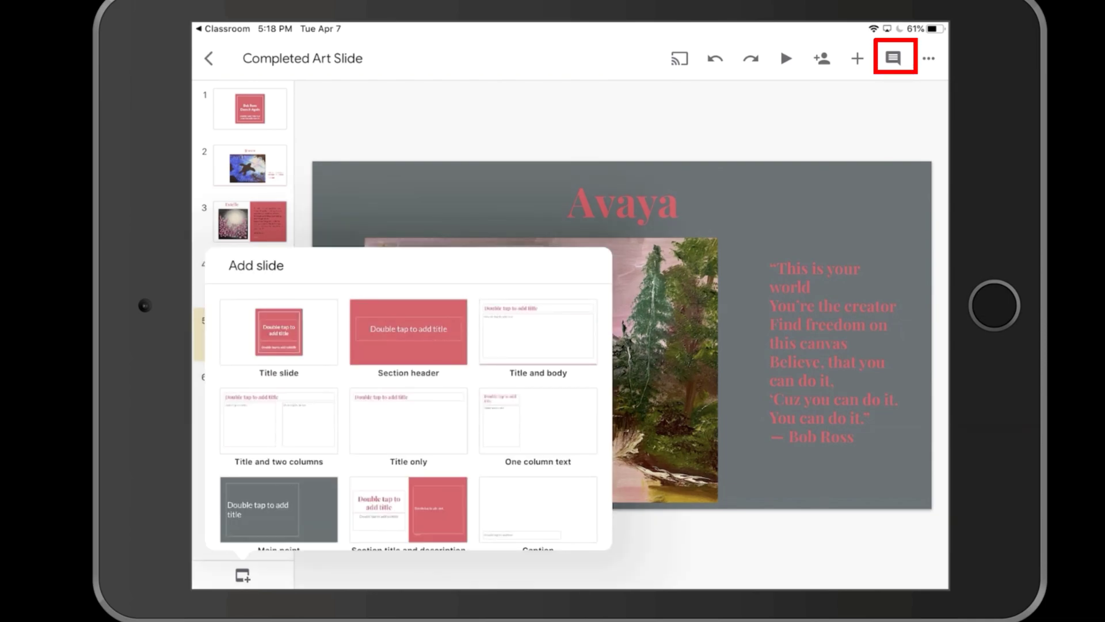
click(408, 420)
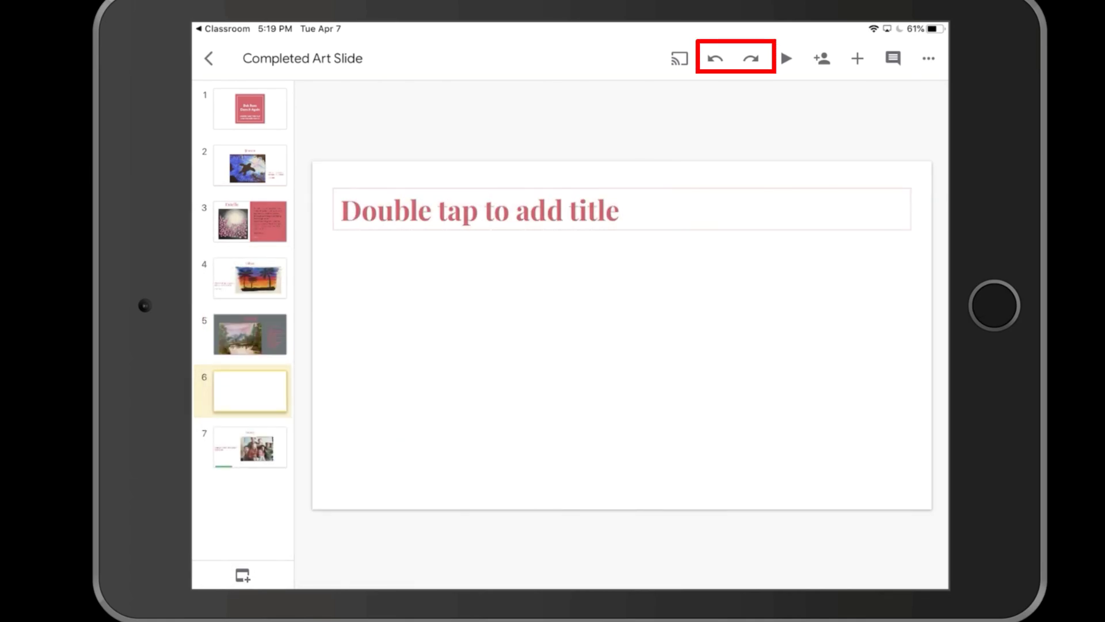
click(715, 58)
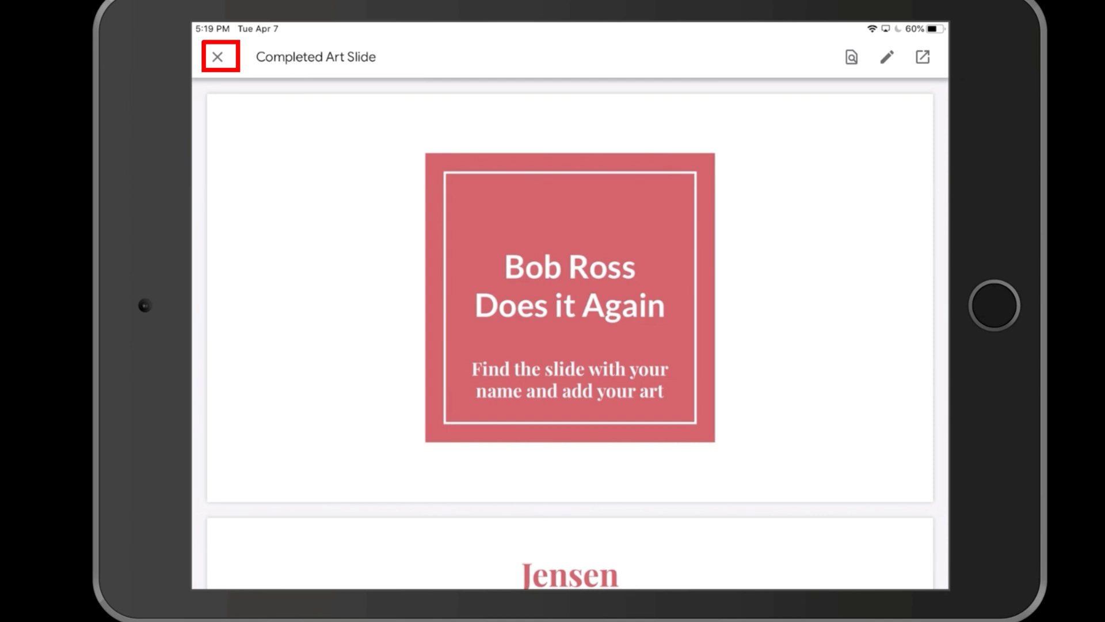
- Scroll through the Completed Art Slide deck preview and close it
scroll(570, 305, down, 5)
scroll(570, 305, down, 5)
scroll(570, 305, down, 10)
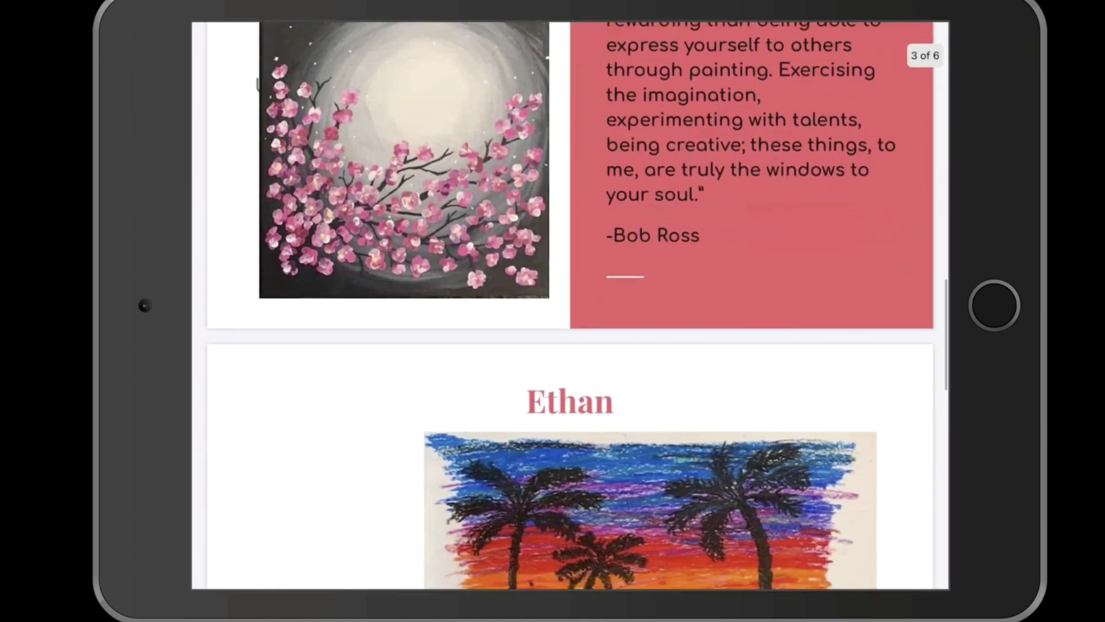
scroll(570, 305, down, 5)
scroll(570, 305, down, 5)
scroll(570, 305, down, 5)
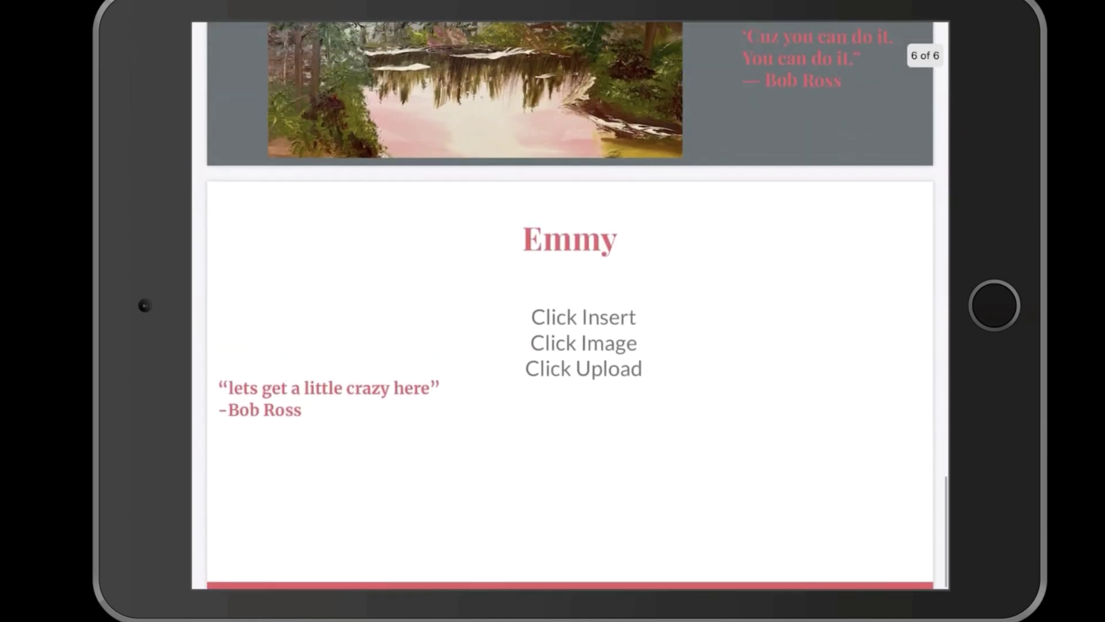
scroll(570, 265, up, 5)
scroll(570, 264, up, 5)
scroll(570, 265, up, 10)
scroll(570, 264, up, 3)
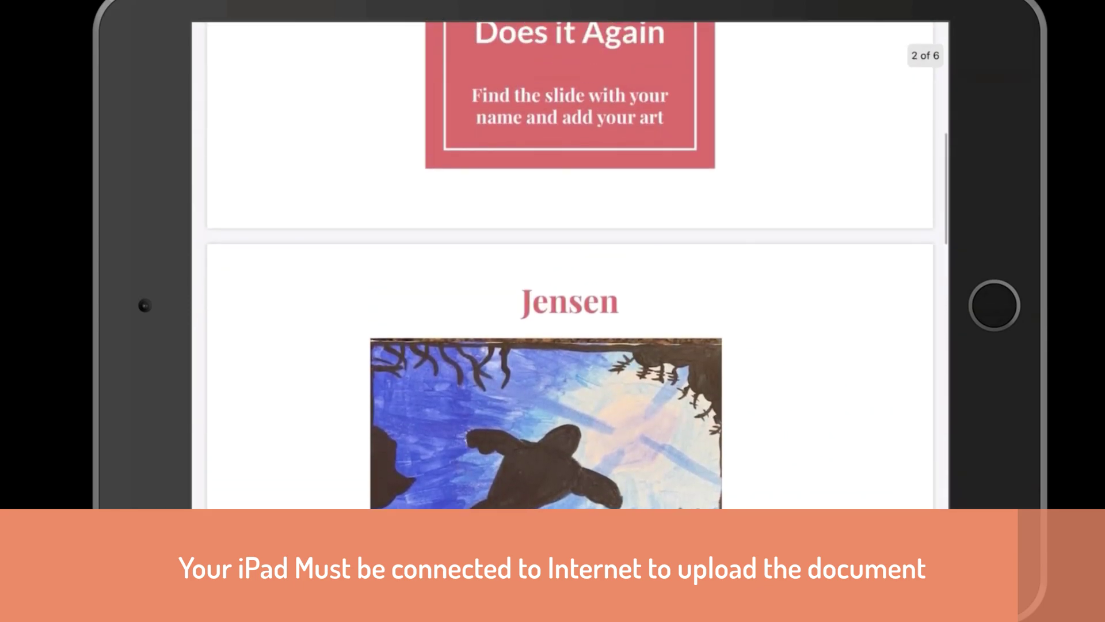
scroll(570, 265, up, 5)
click(217, 54)
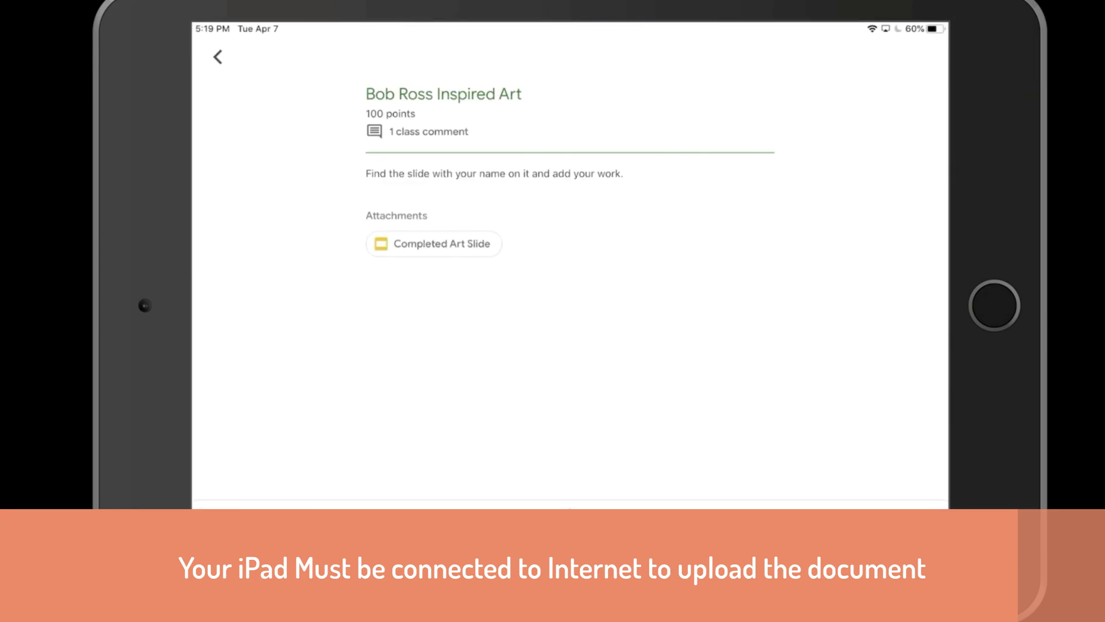
- Reopen the deck, check slide 6 shows the children photo, and close it
click(433, 243)
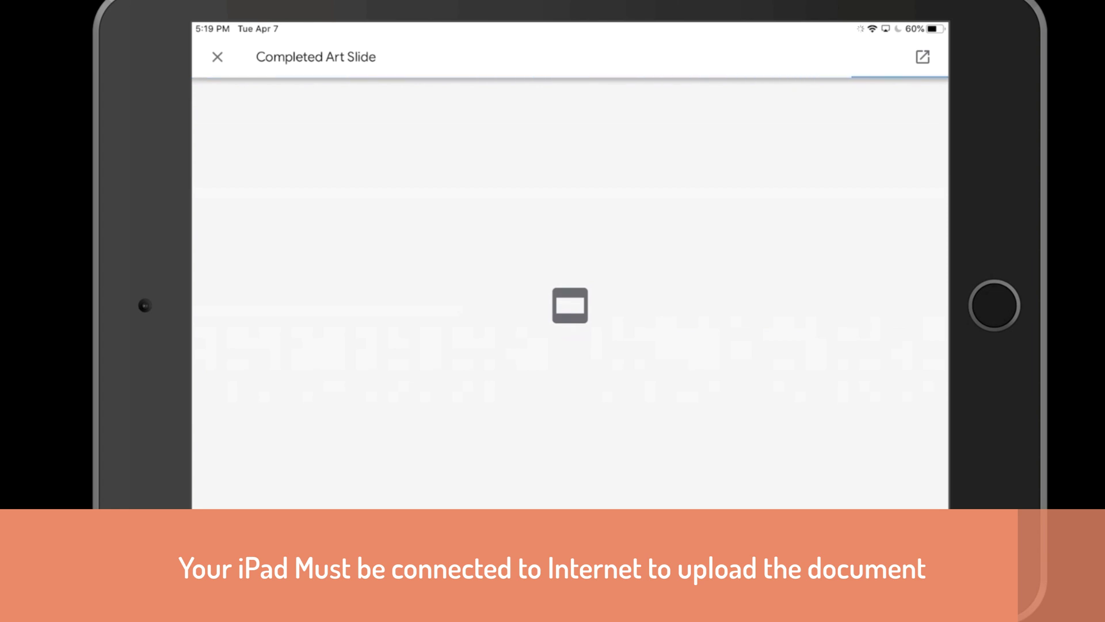
scroll(570, 288, down, 5)
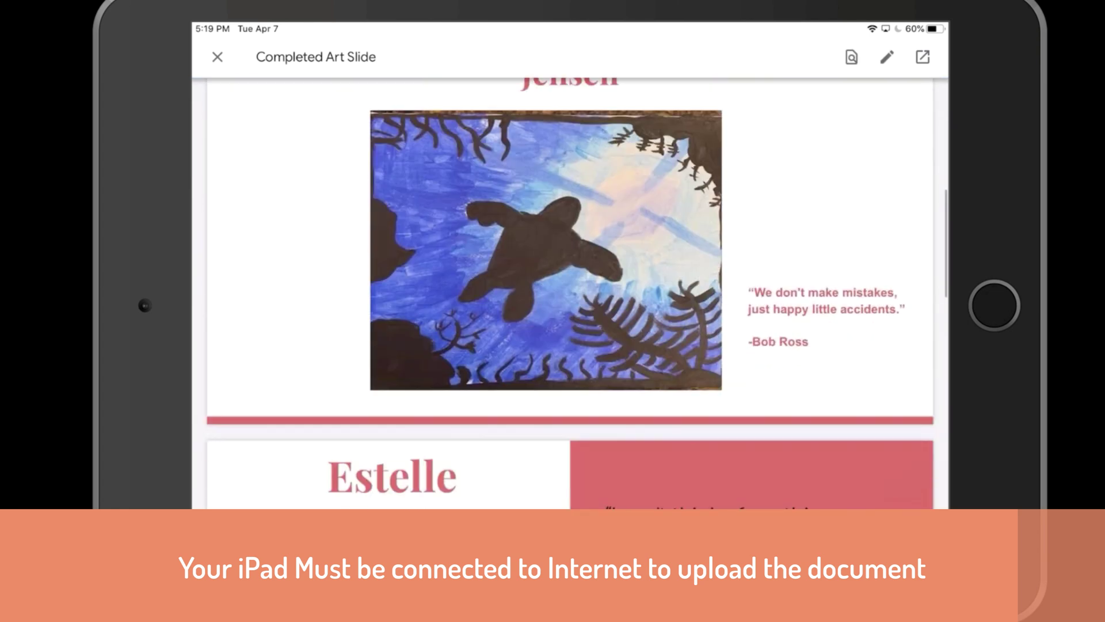
scroll(569, 265, down, 10)
scroll(570, 264, down, 10)
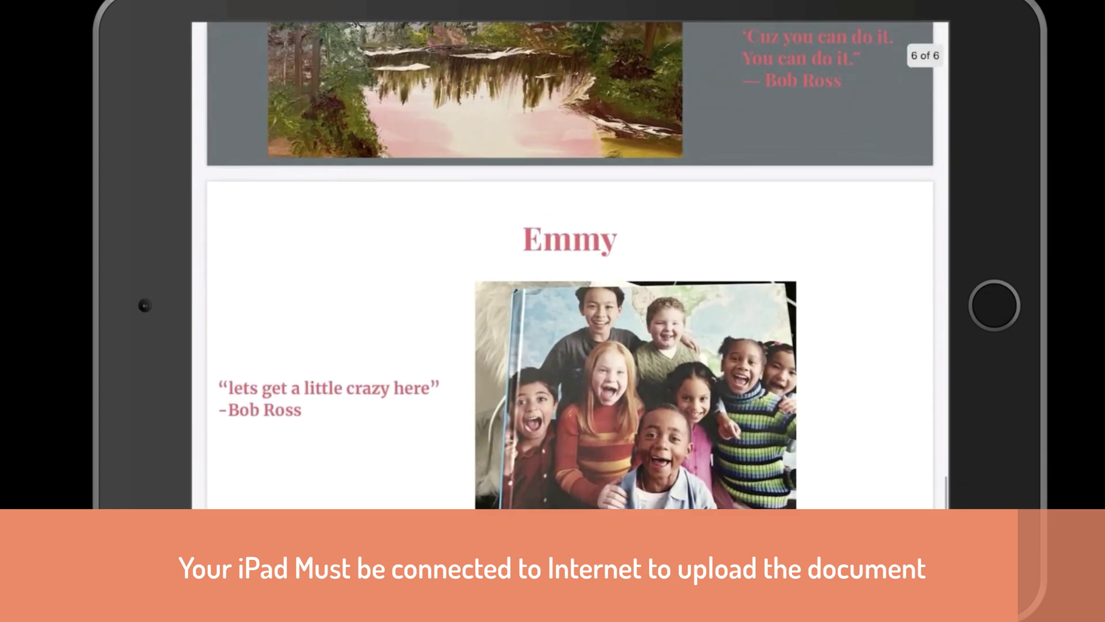
scroll(570, 305, up, 10)
scroll(570, 306, up, 10)
scroll(570, 305, up, 10)
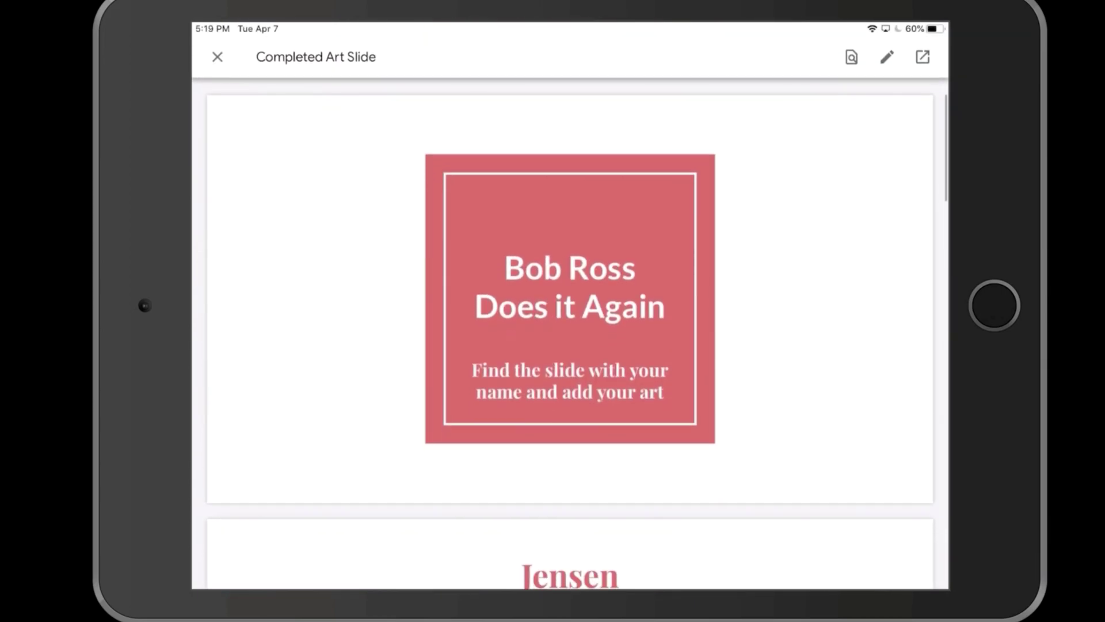
click(217, 56)
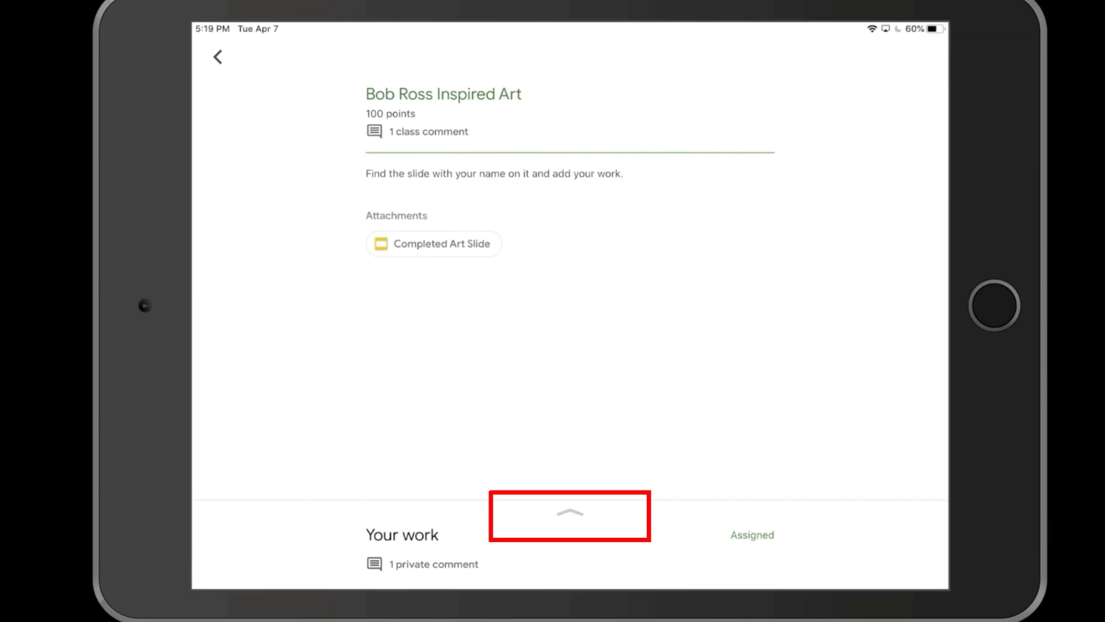
- Turn in Bob Ross Inspired Art from Your work and return to the classwork list
click(570, 512)
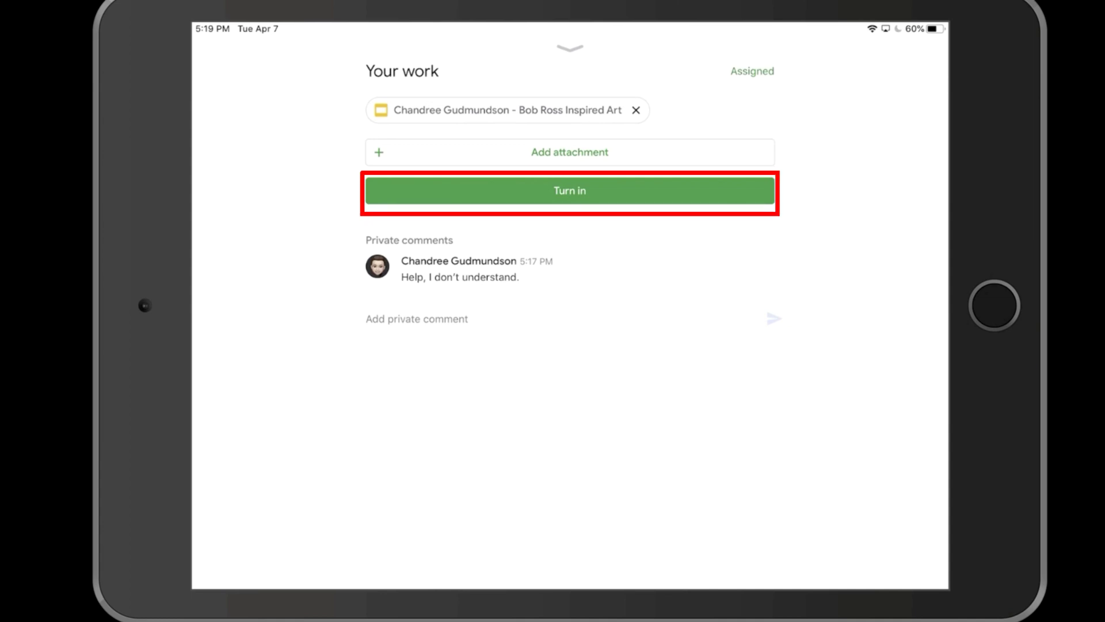
click(603, 191)
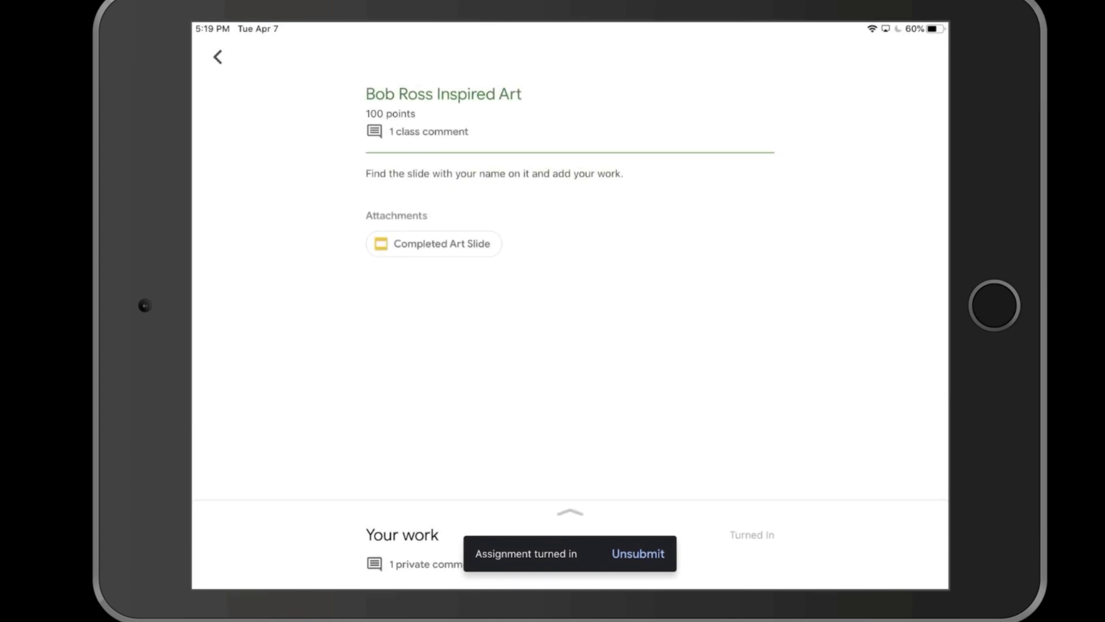
click(218, 57)
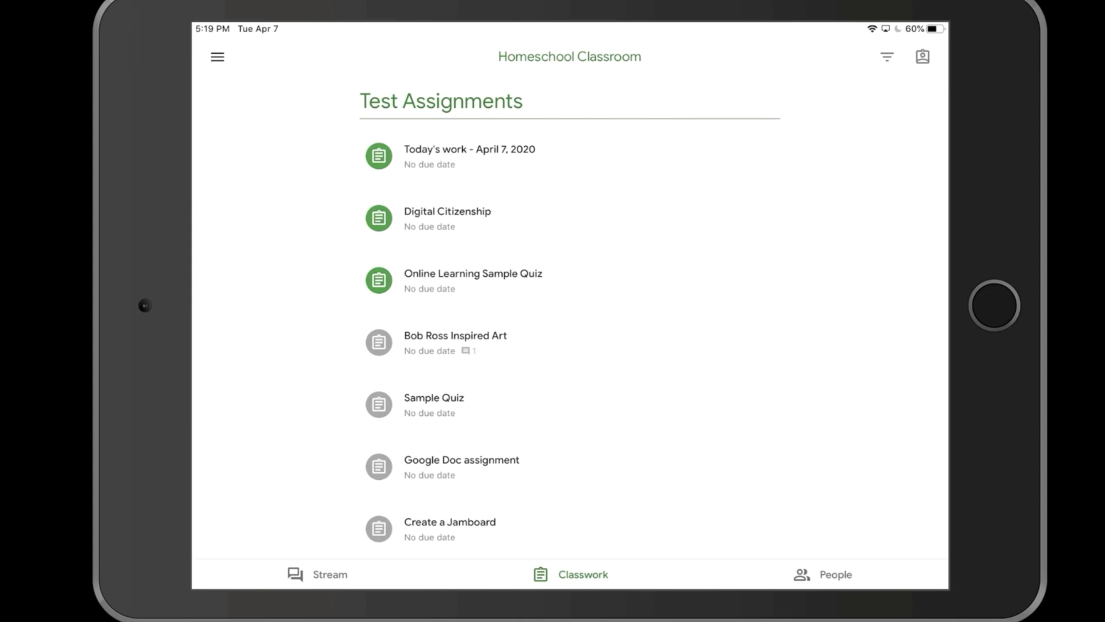
- Open the Online Learning Sample Quiz and launch its Online Learning Quiz form in Chrome
click(473, 279)
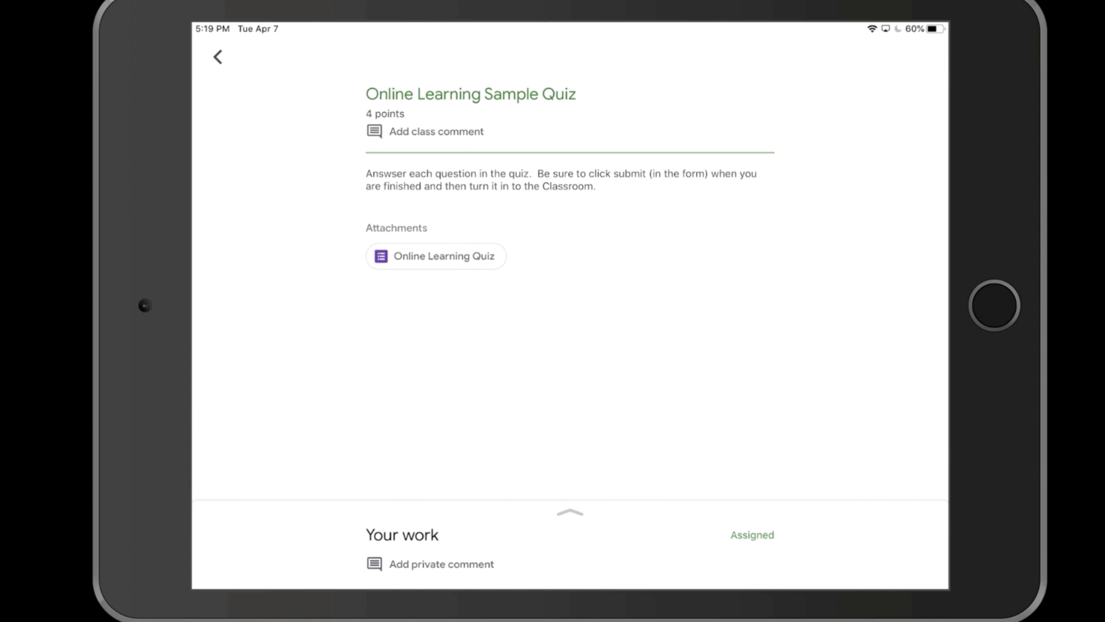
scroll(570, 173, down, 1)
click(444, 256)
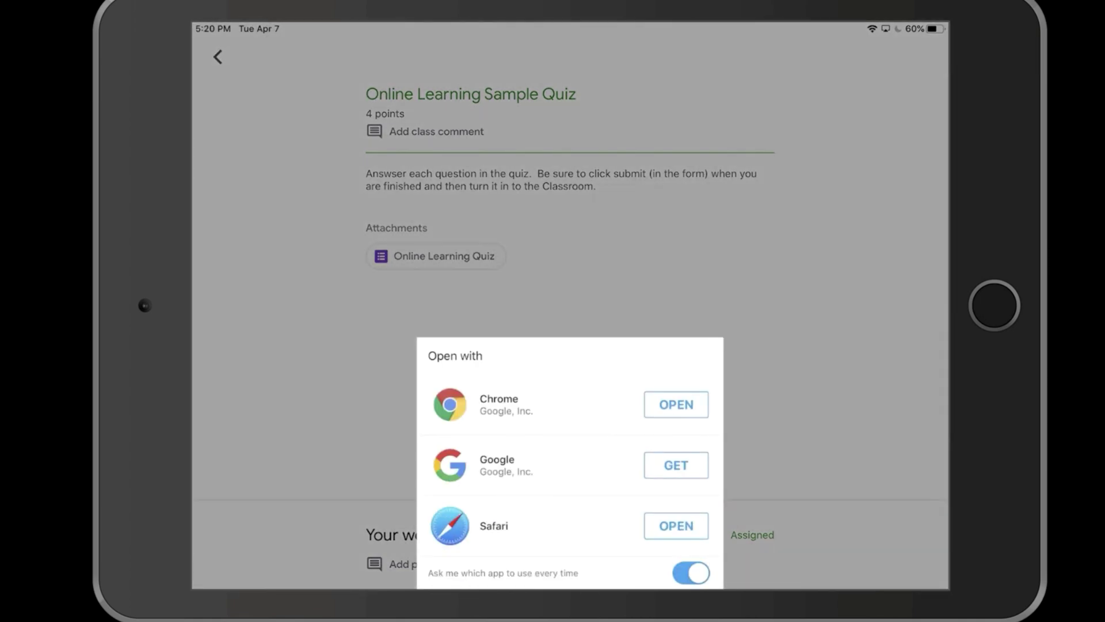
click(676, 405)
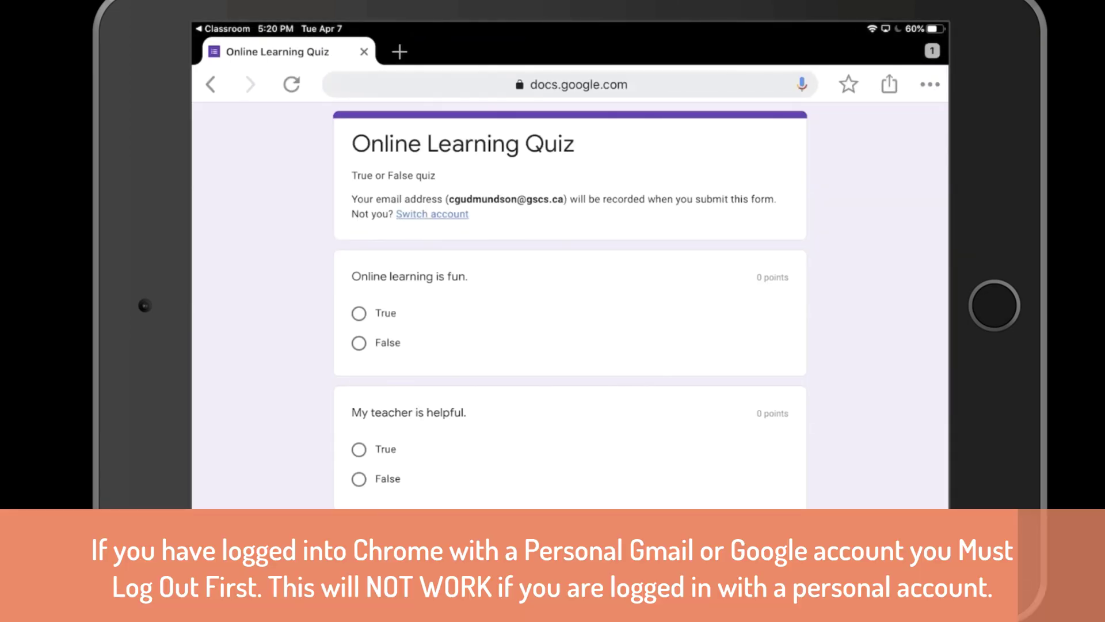
- Answer the four quiz questions True, True, True, False
scroll(570, 262, down, 3)
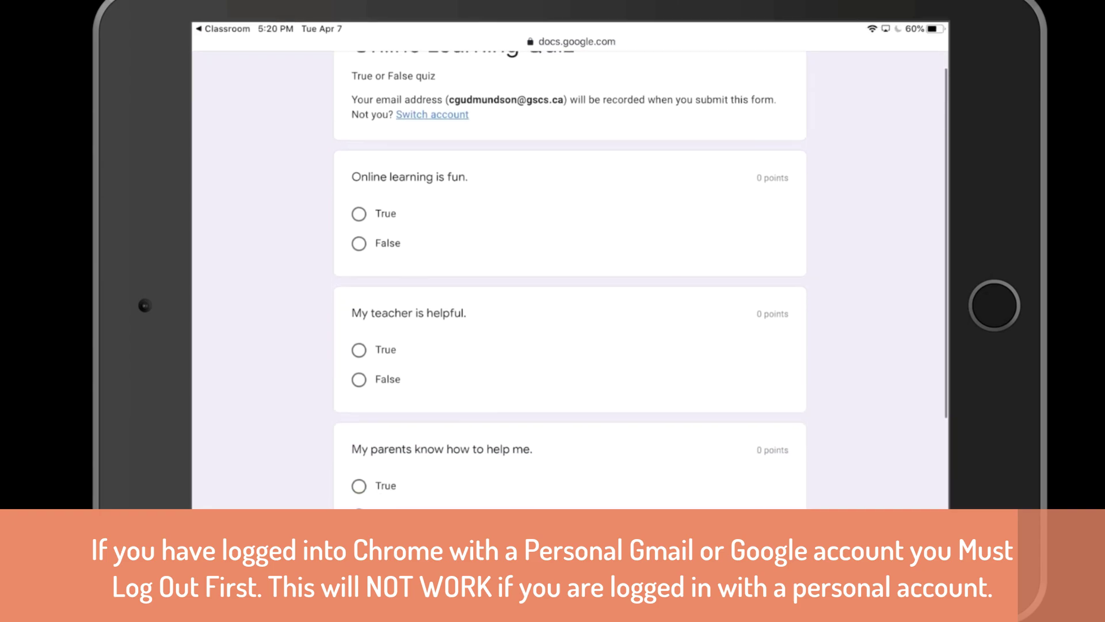
click(358, 213)
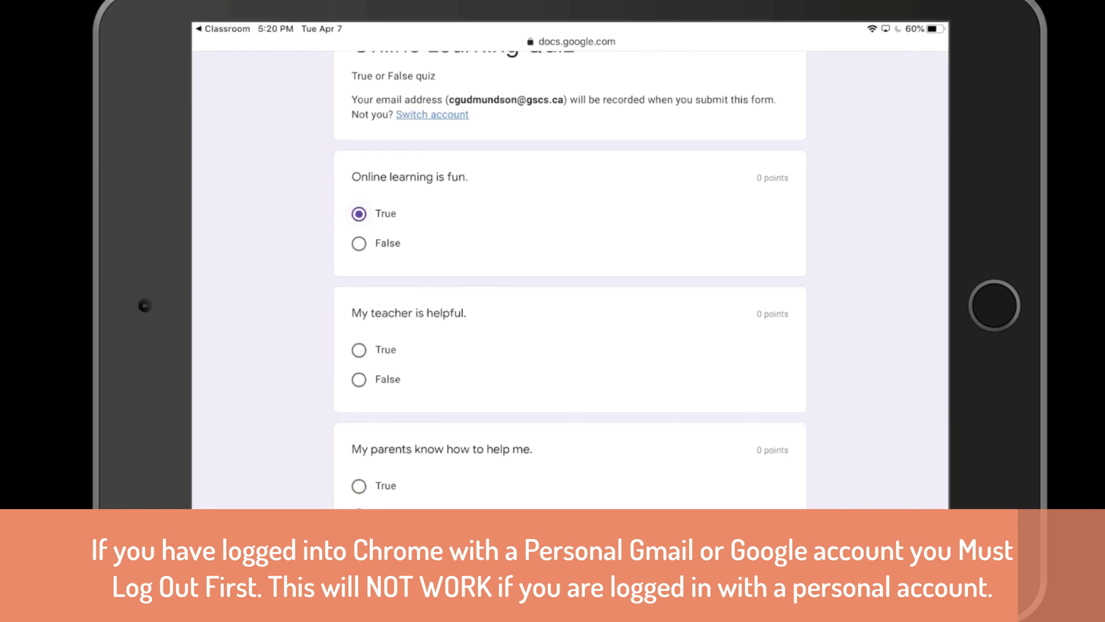
scroll(570, 276, down, 5)
click(359, 170)
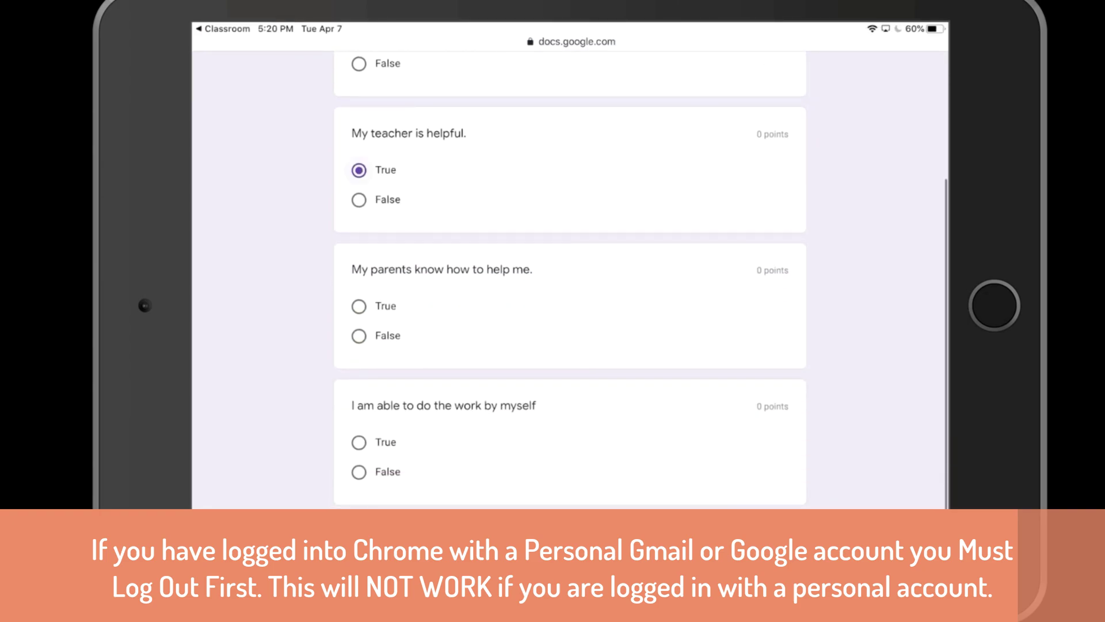
click(359, 306)
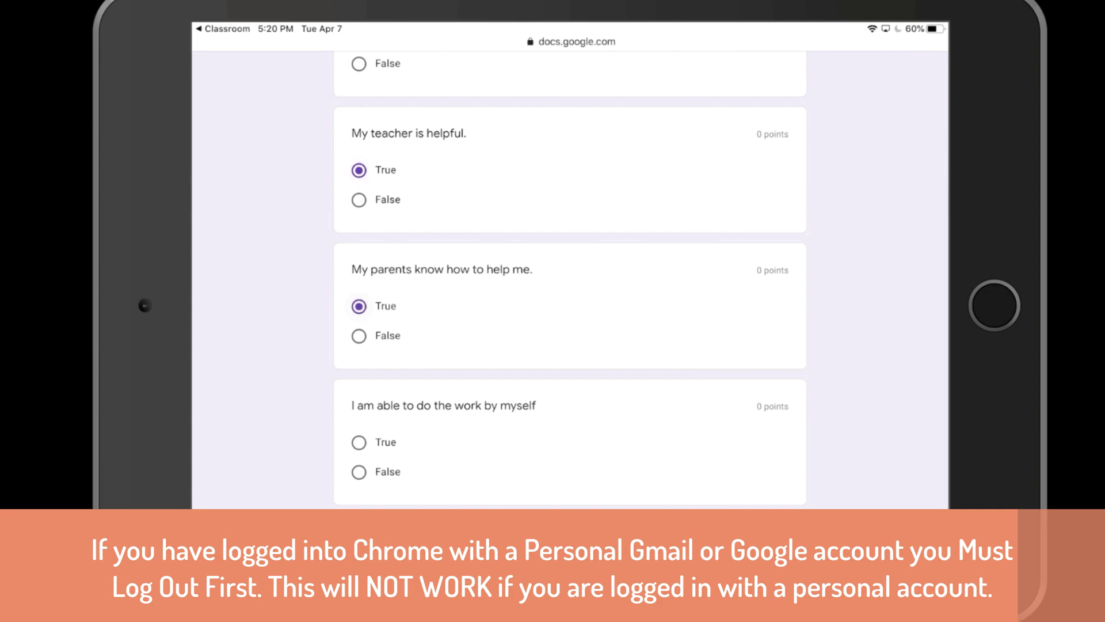
click(358, 472)
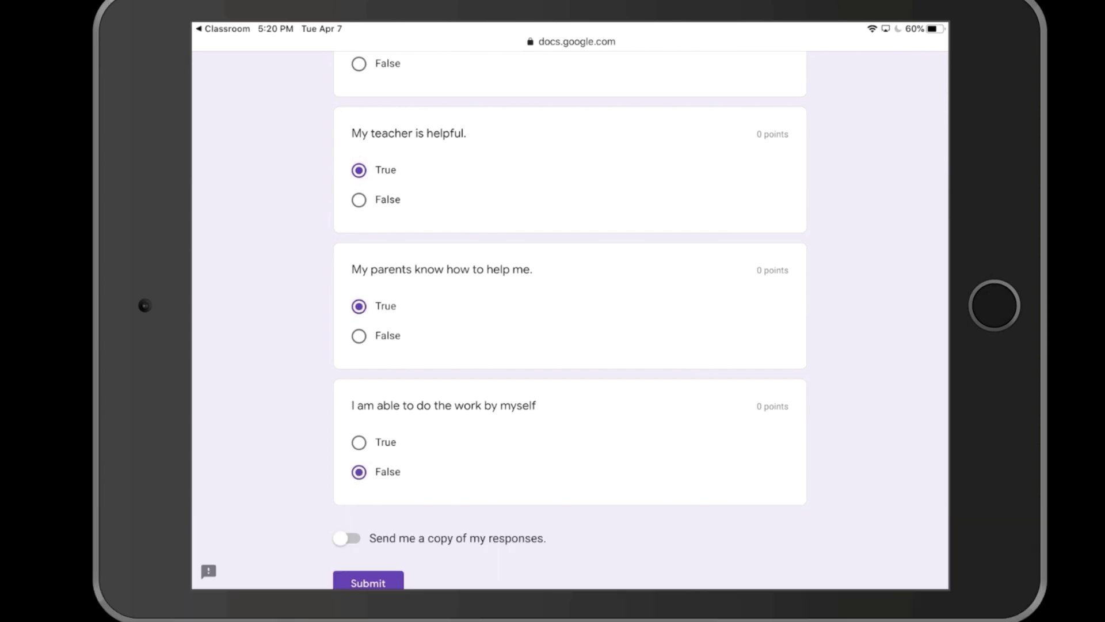
scroll(569, 317, down, 3)
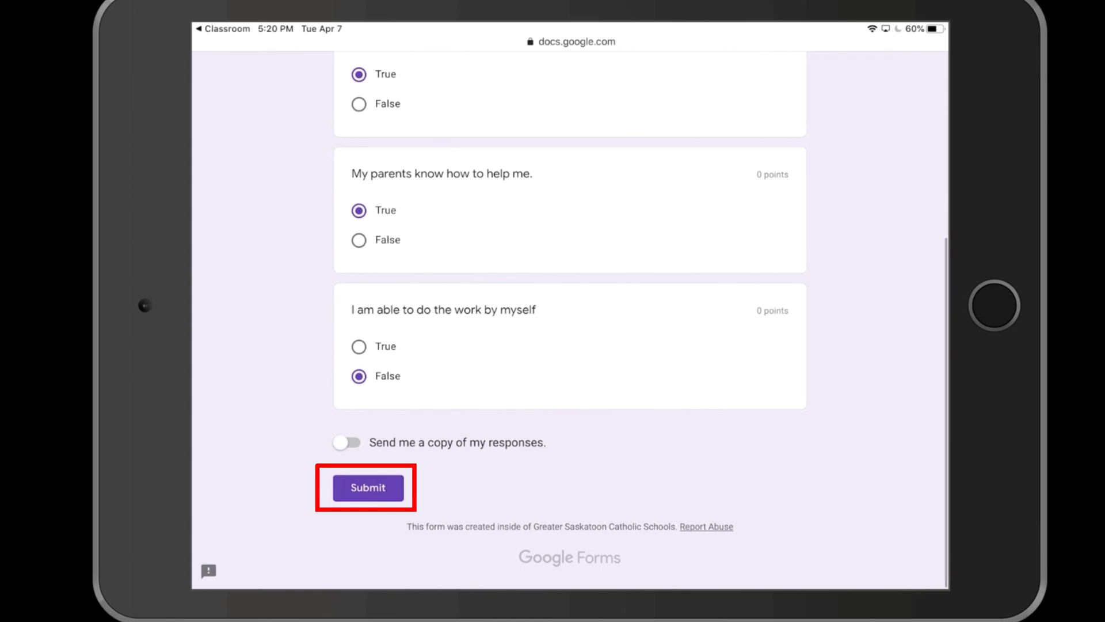
- Submit the quiz, review the graded score, and return to Classroom
click(368, 488)
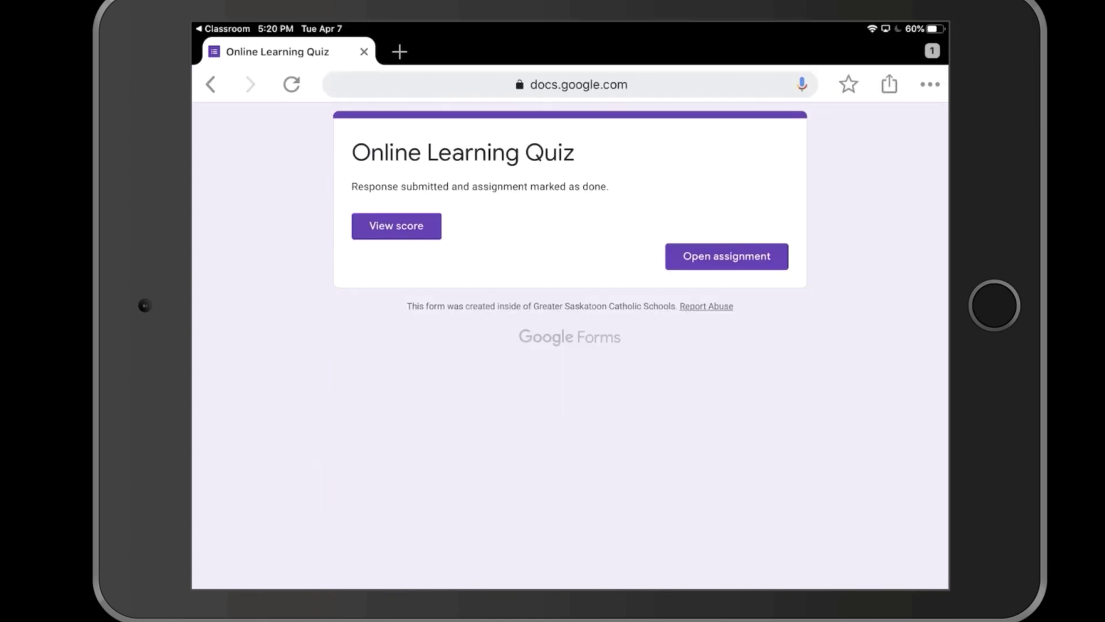
click(397, 226)
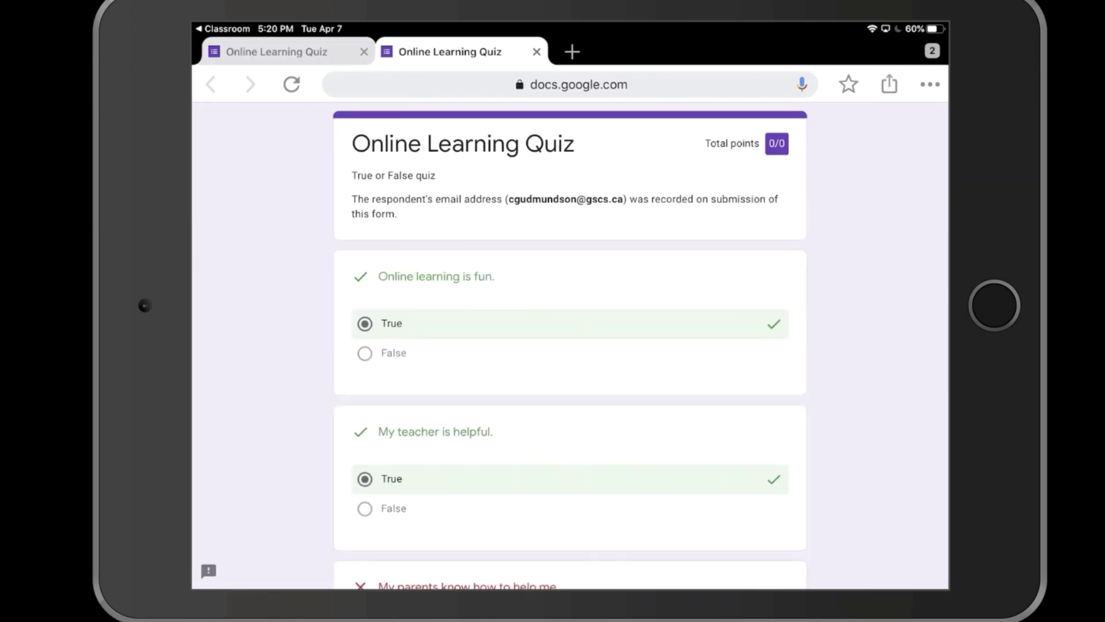
scroll(570, 345, down, 10)
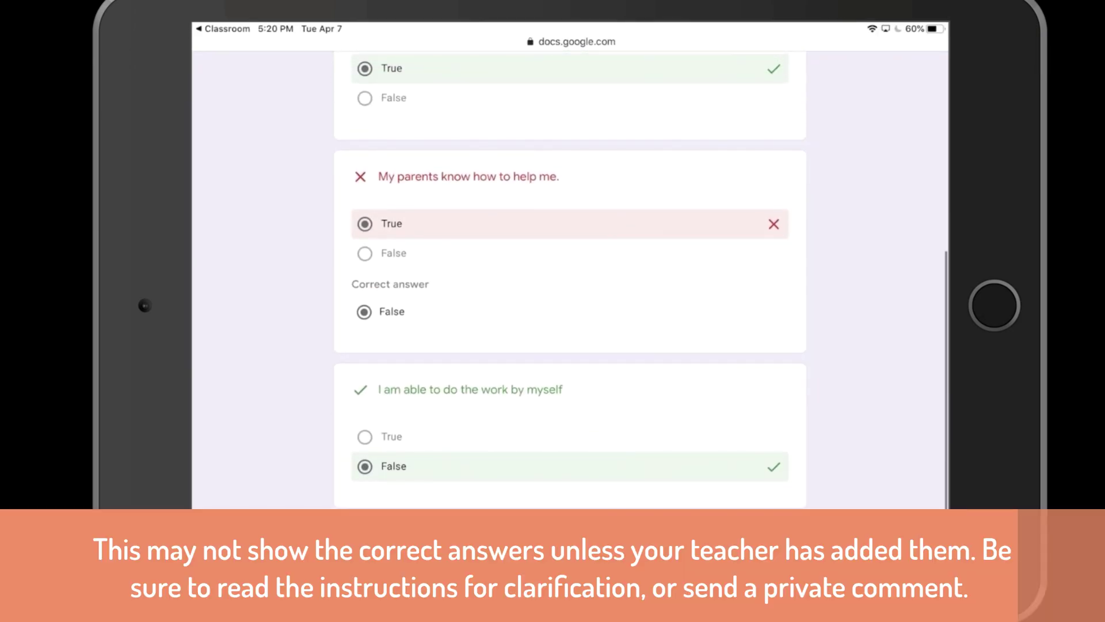
scroll(570, 288, up, 10)
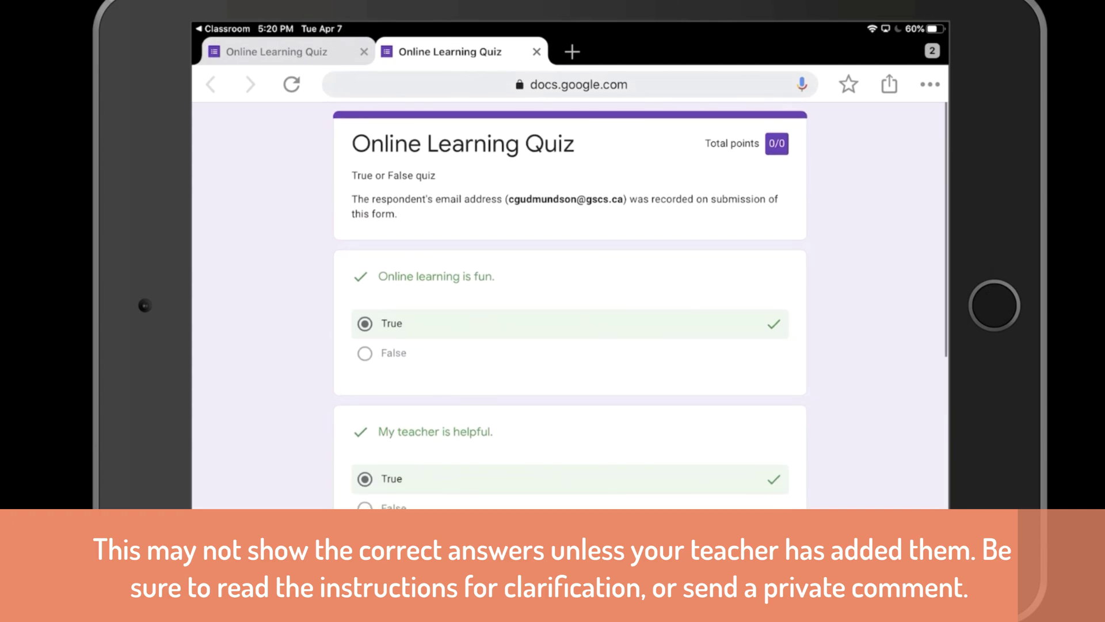
click(536, 51)
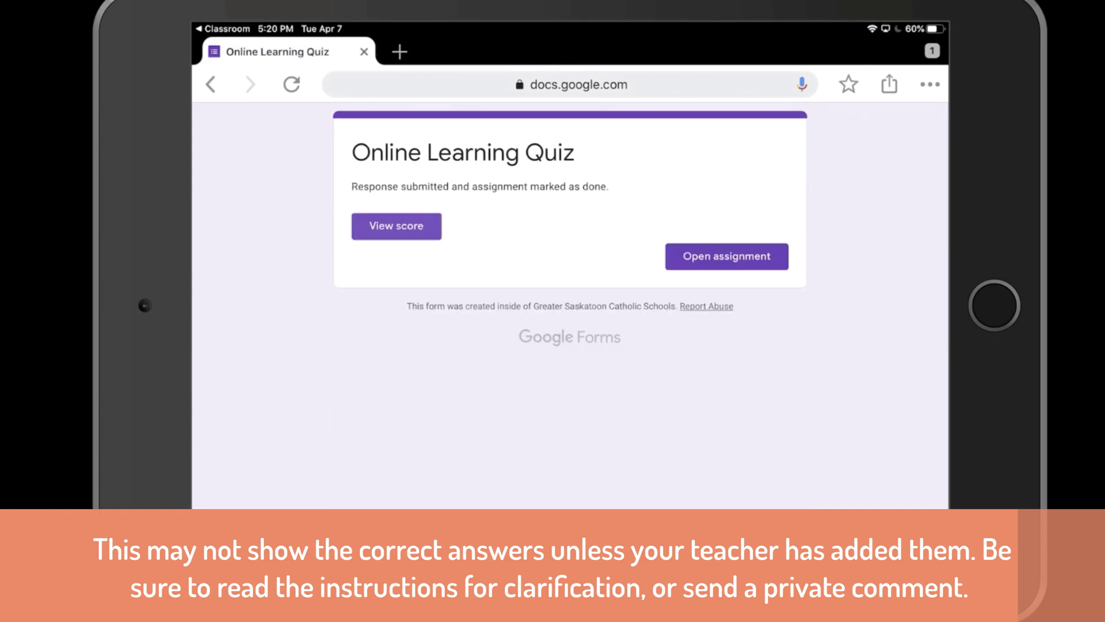
click(726, 256)
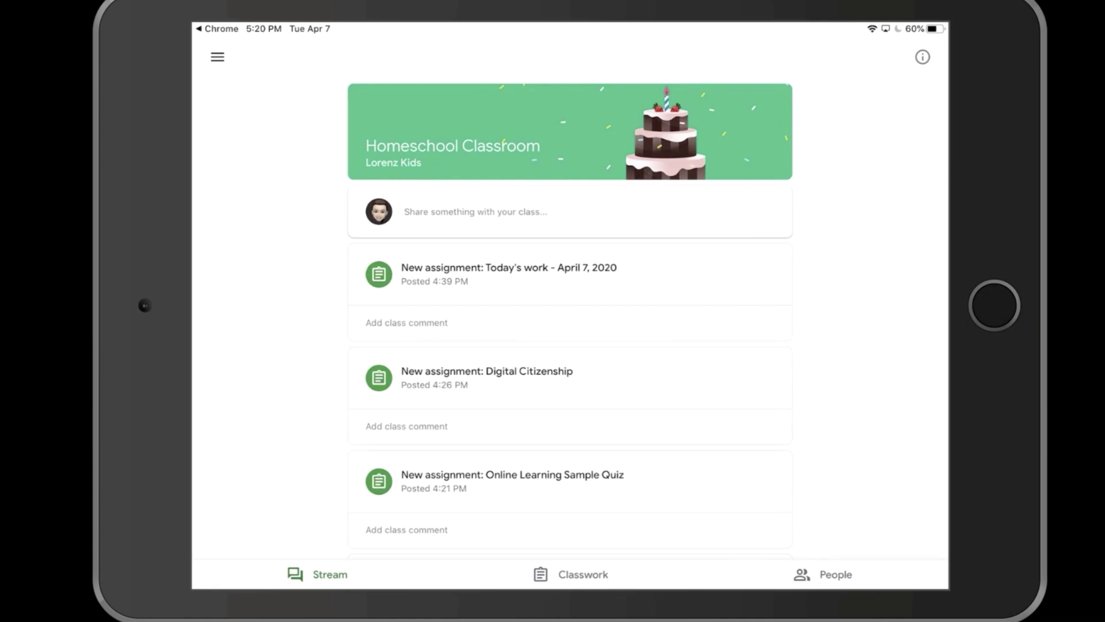
- Expand Your work on Digital Citizenship and preview the Digital Citizenship Resources document
scroll(570, 297, down, 3)
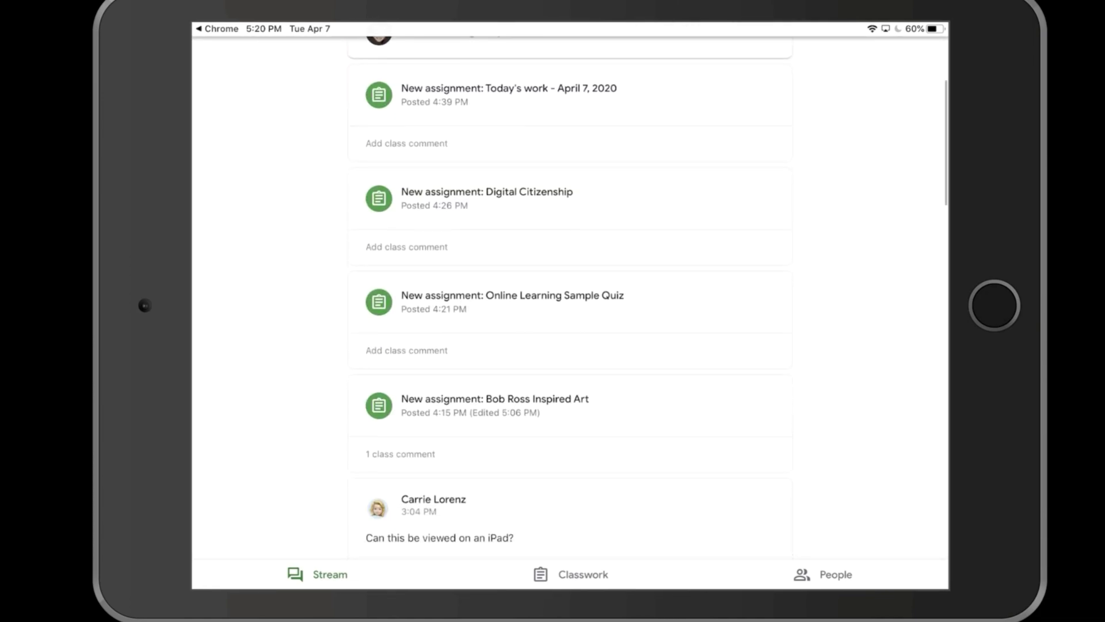
scroll(570, 297, up, 1)
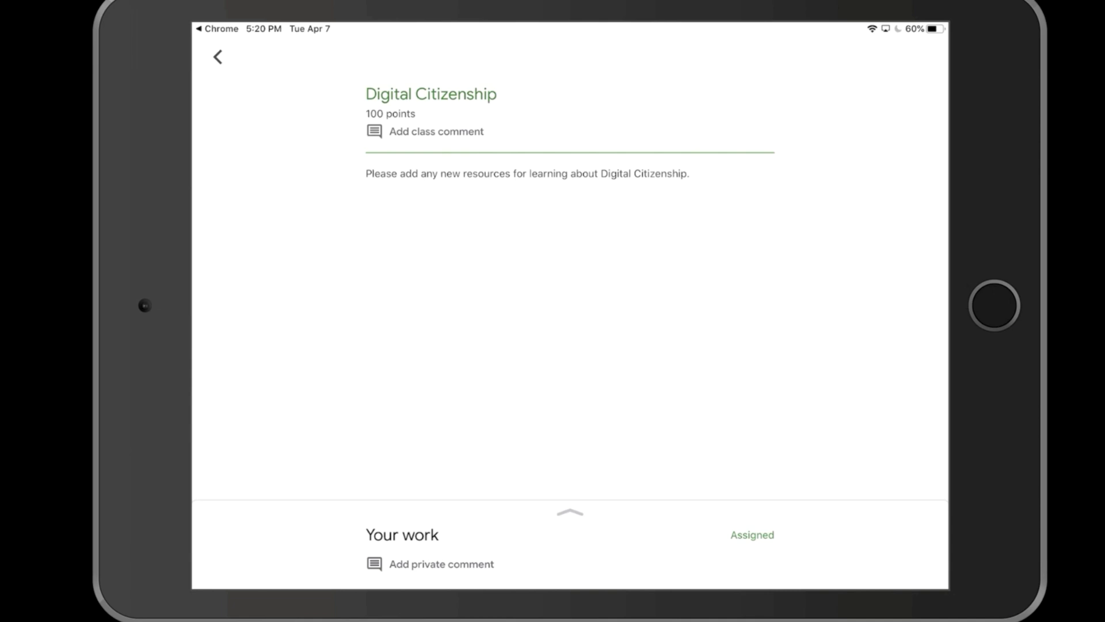
click(570, 512)
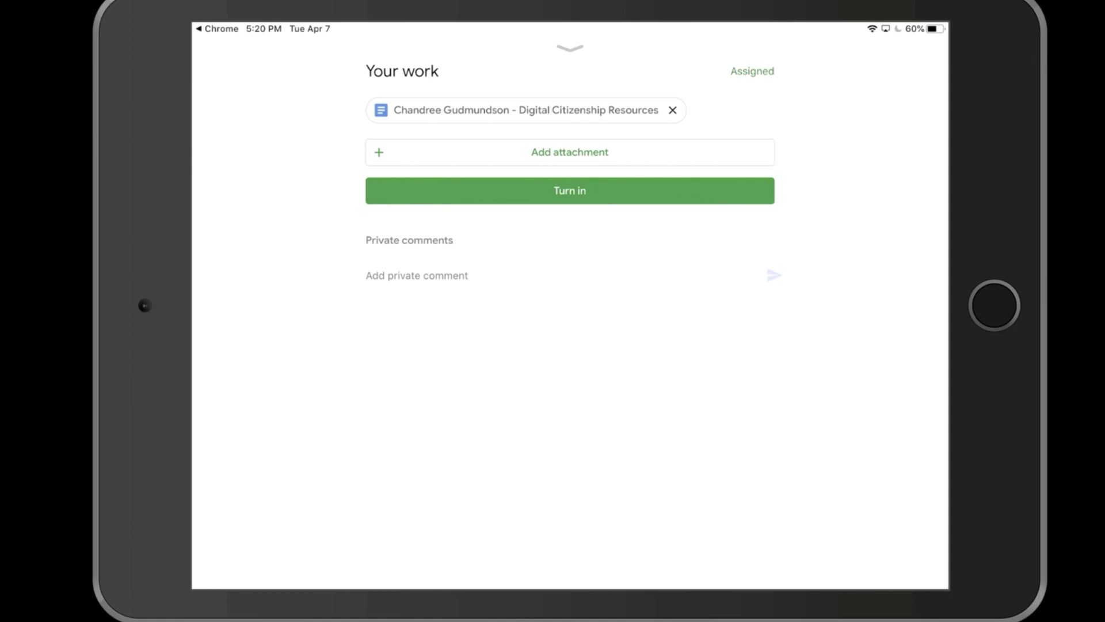
click(518, 110)
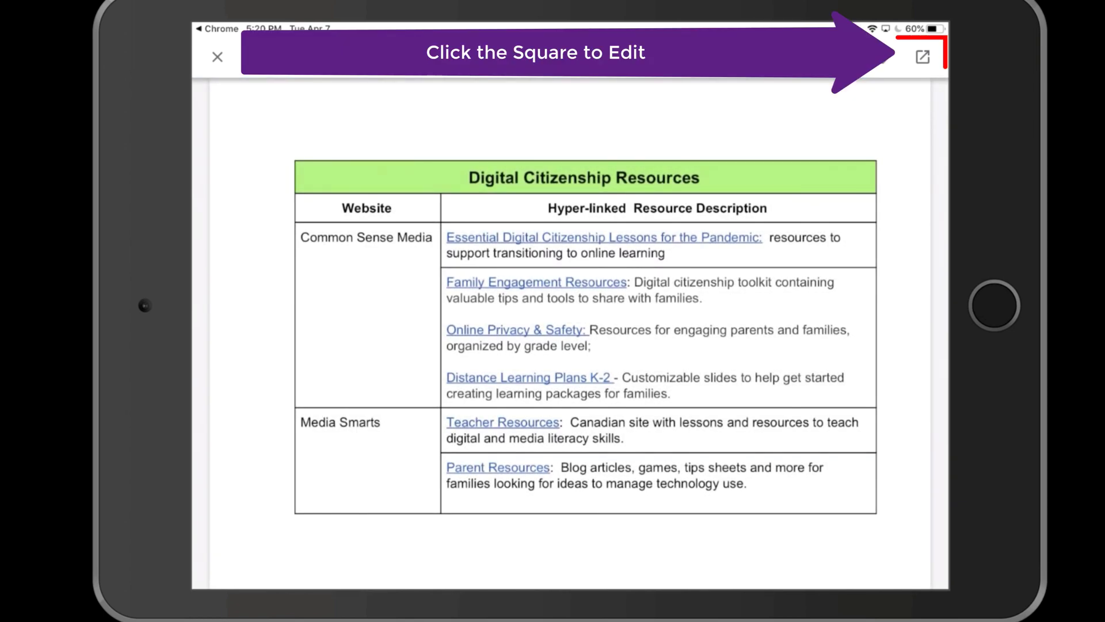
- Add an 'Okay' text note to the resources document, then open it in Google Docs
scroll(585, 334, down, 10)
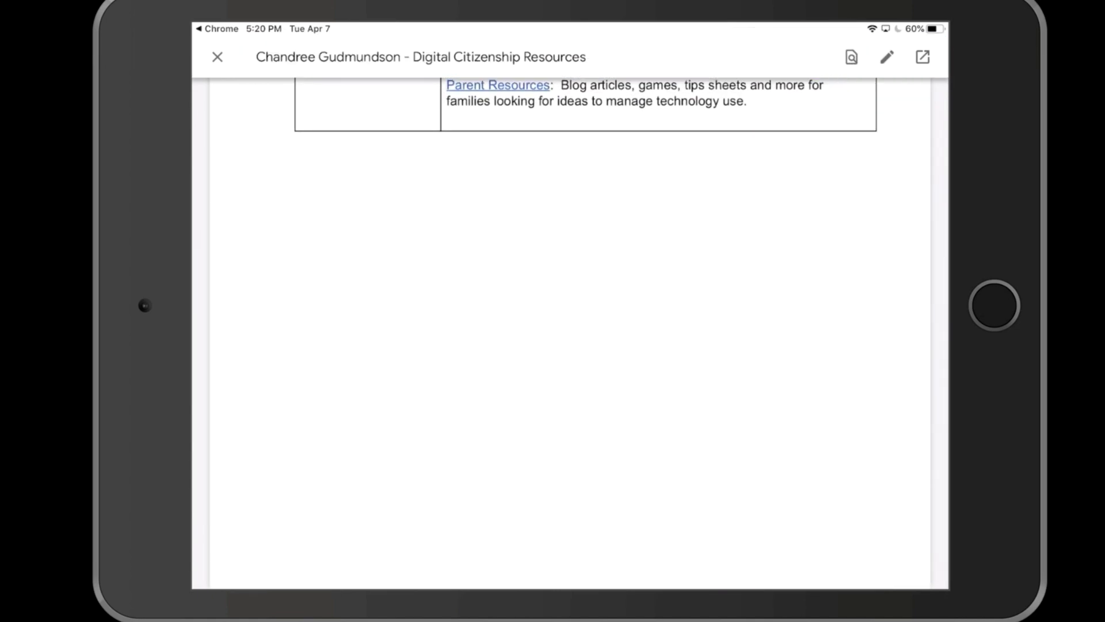
click(887, 56)
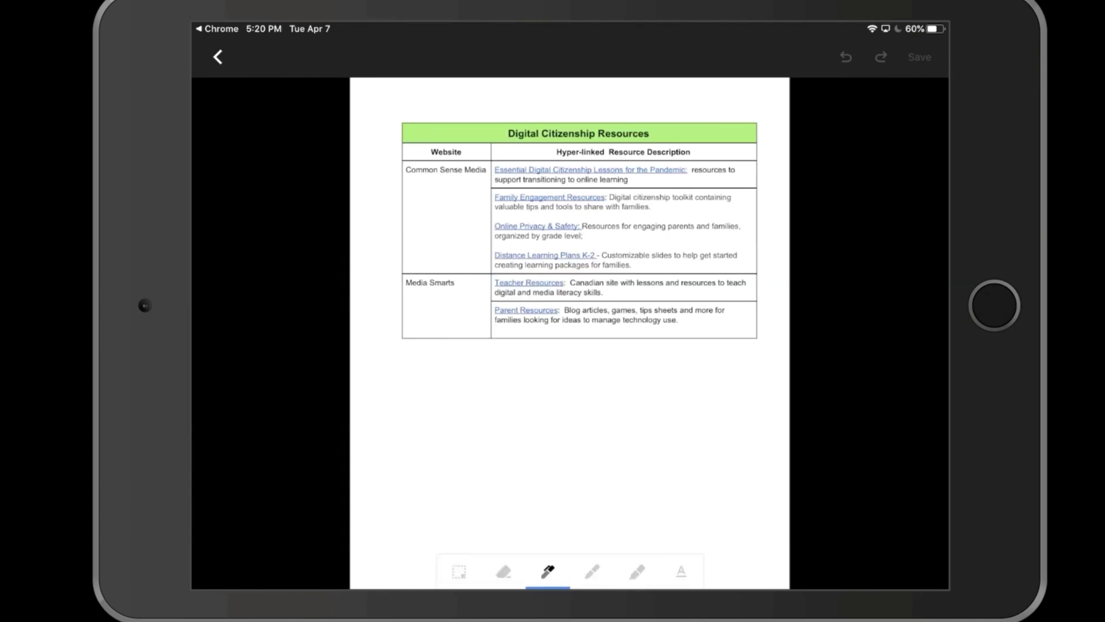
click(682, 571)
click(548, 395)
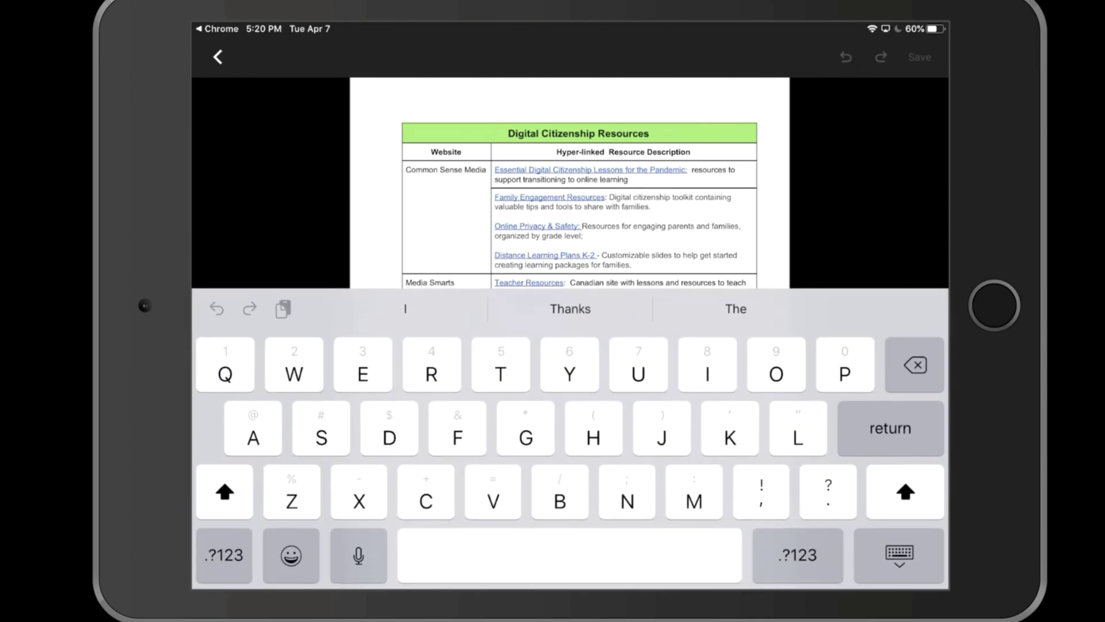
text(O)
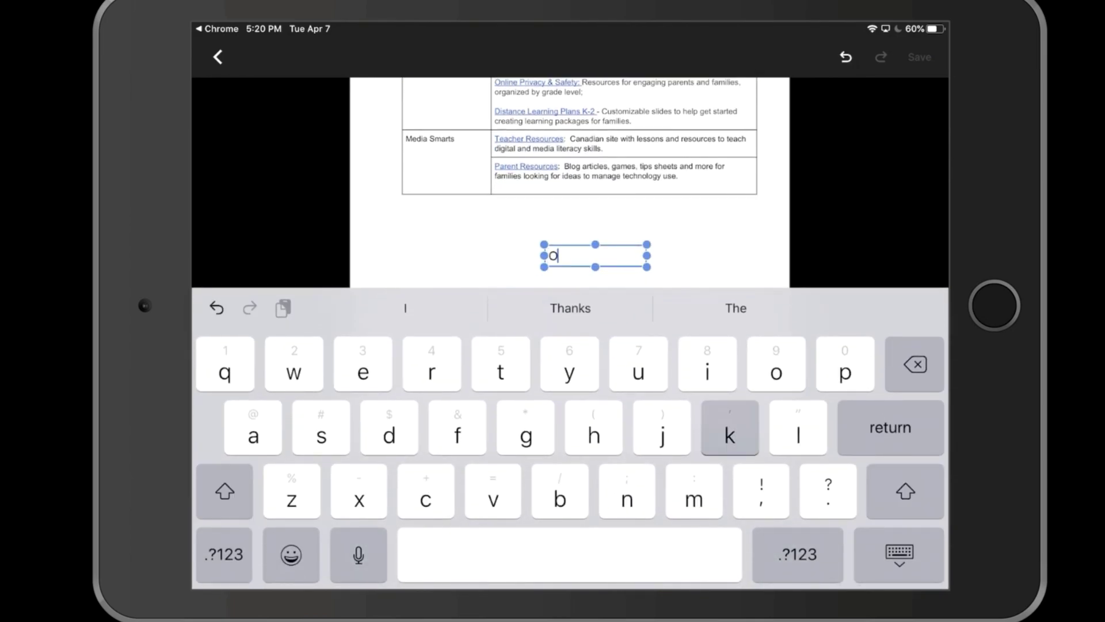
text(kay)
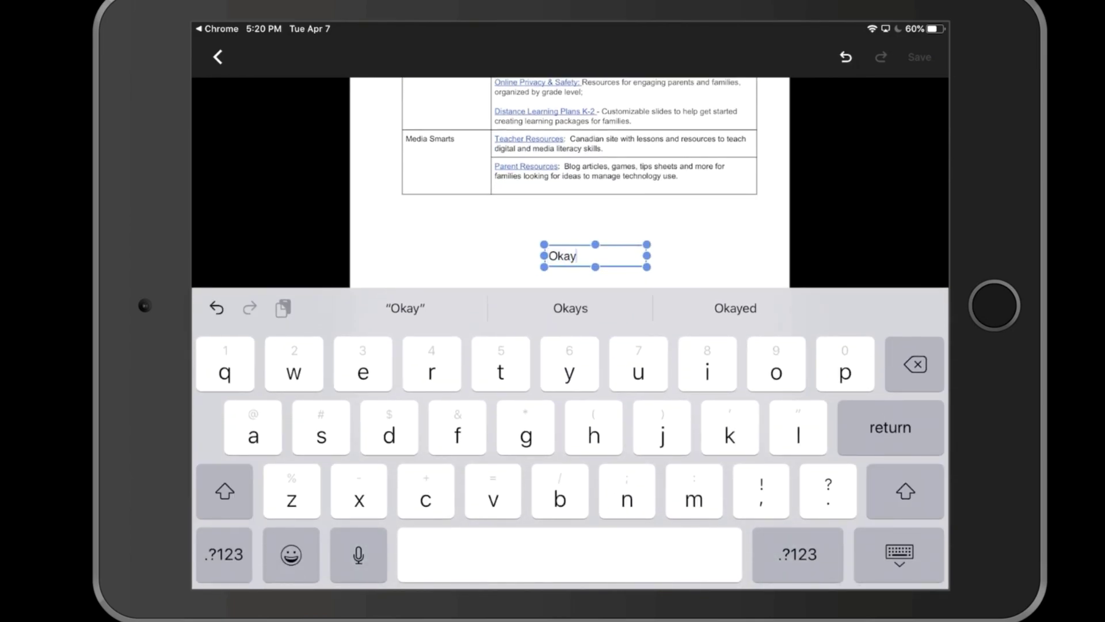
key(Return)
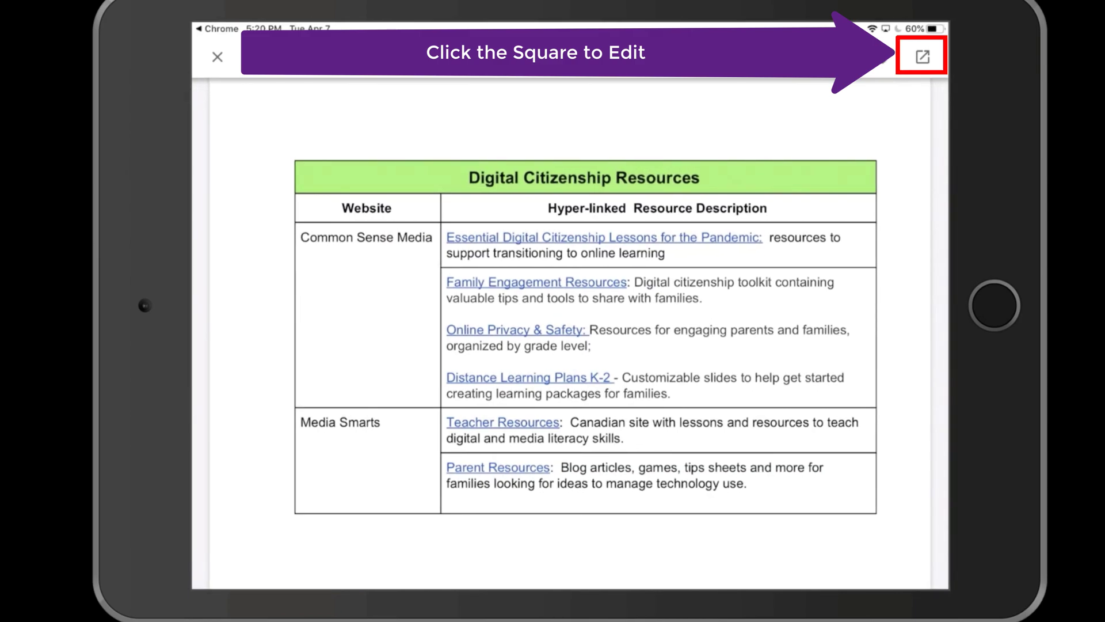
click(923, 56)
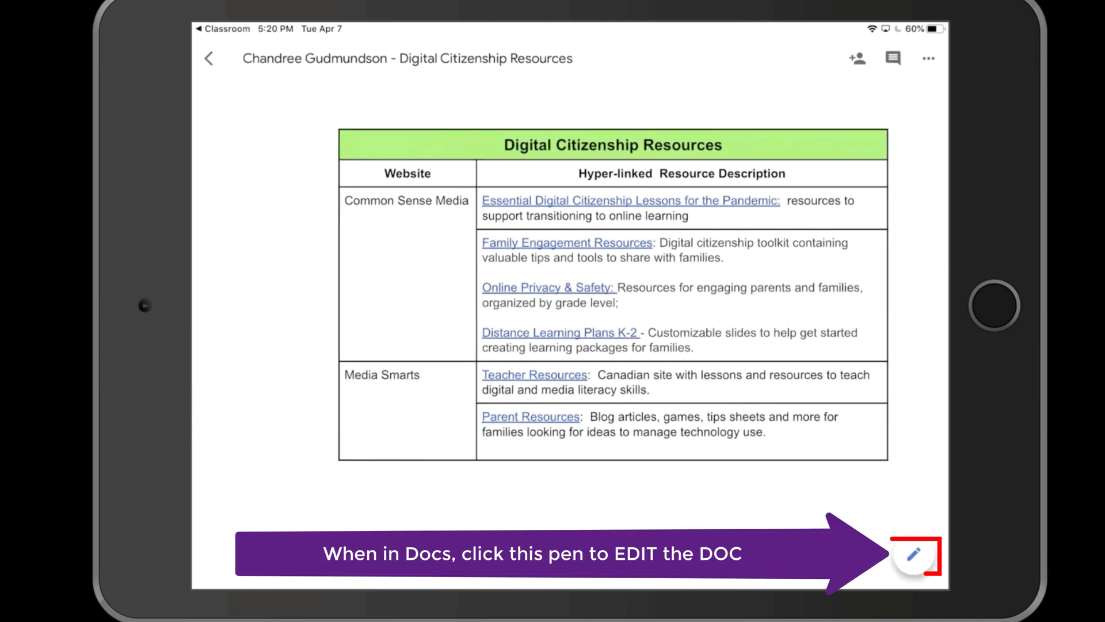
- Type 'This is how to edit' above the resources table and exit edit mode
scroll(570, 270, down, 3)
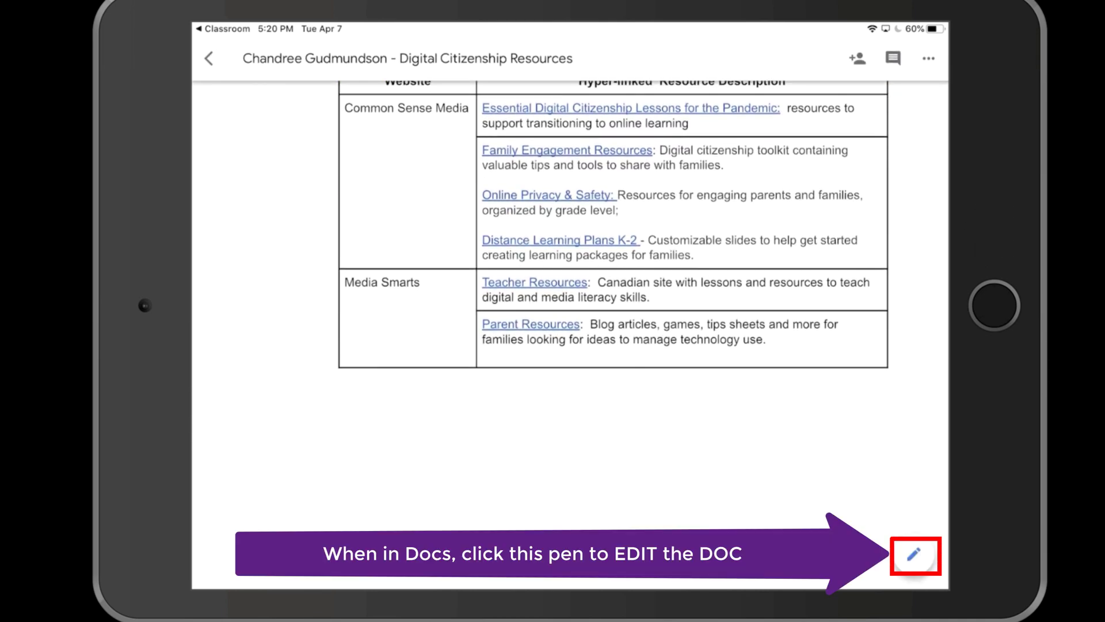
scroll(570, 270, up, 3)
click(929, 58)
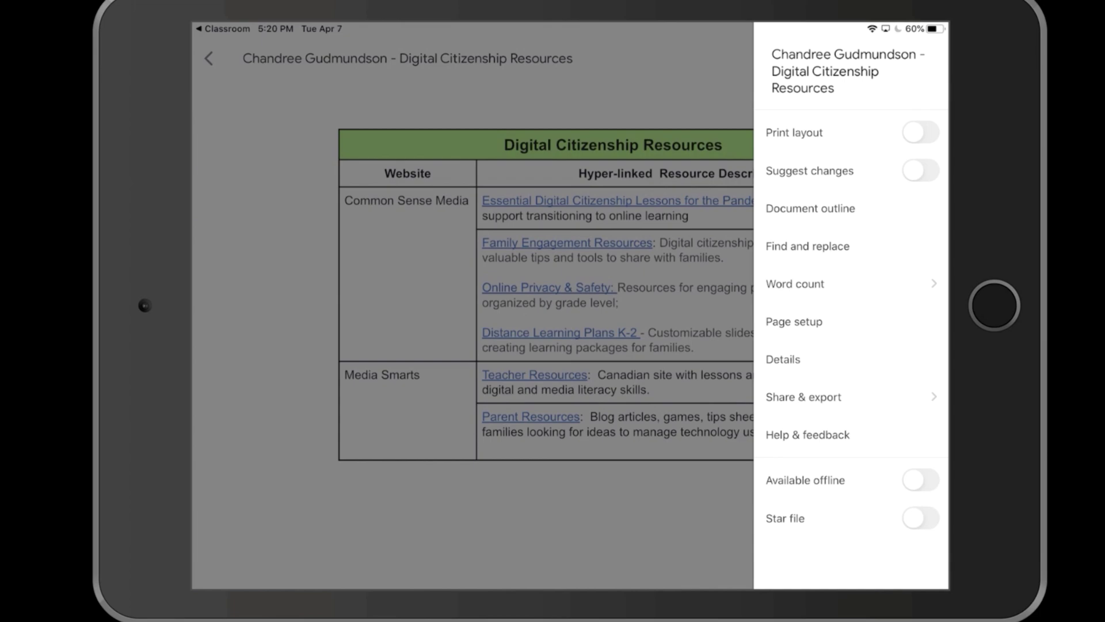
click(552, 519)
click(912, 554)
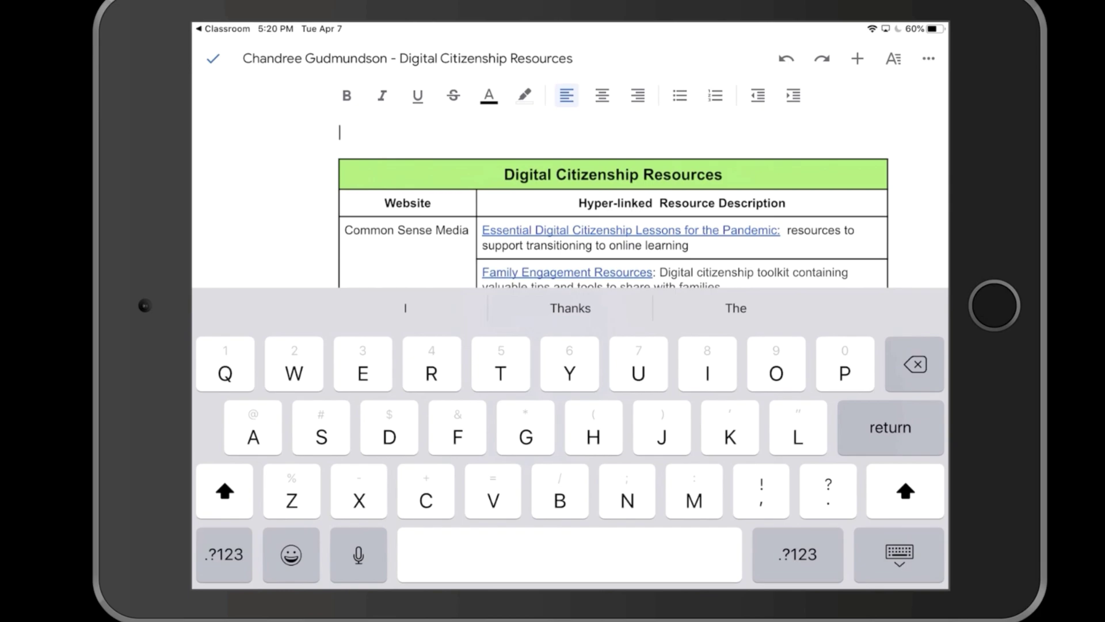
text(Th)
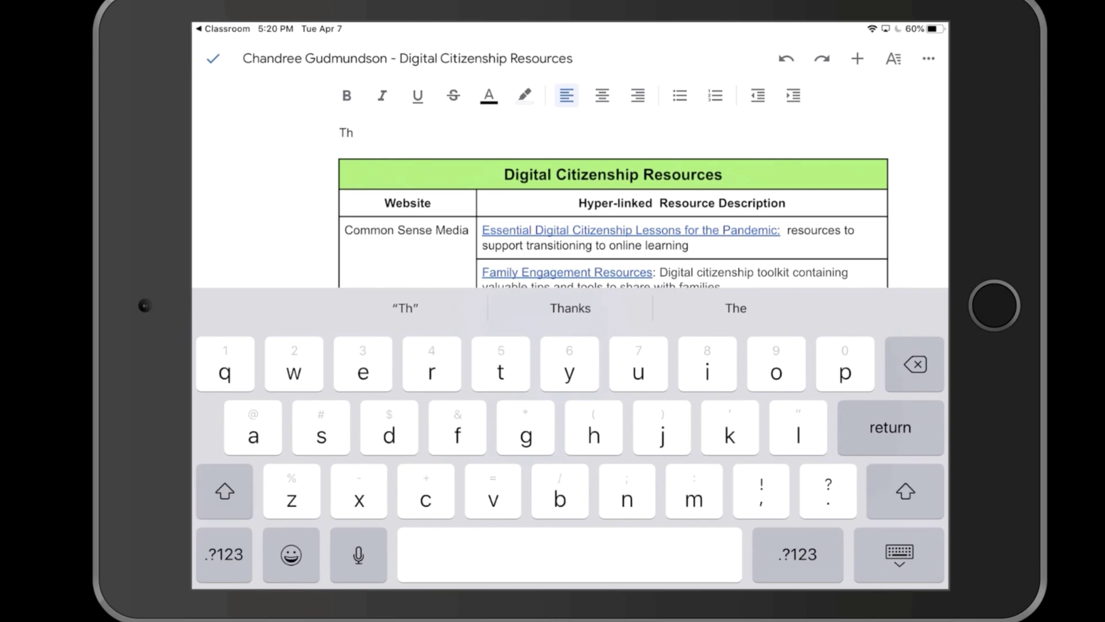
text(is is )
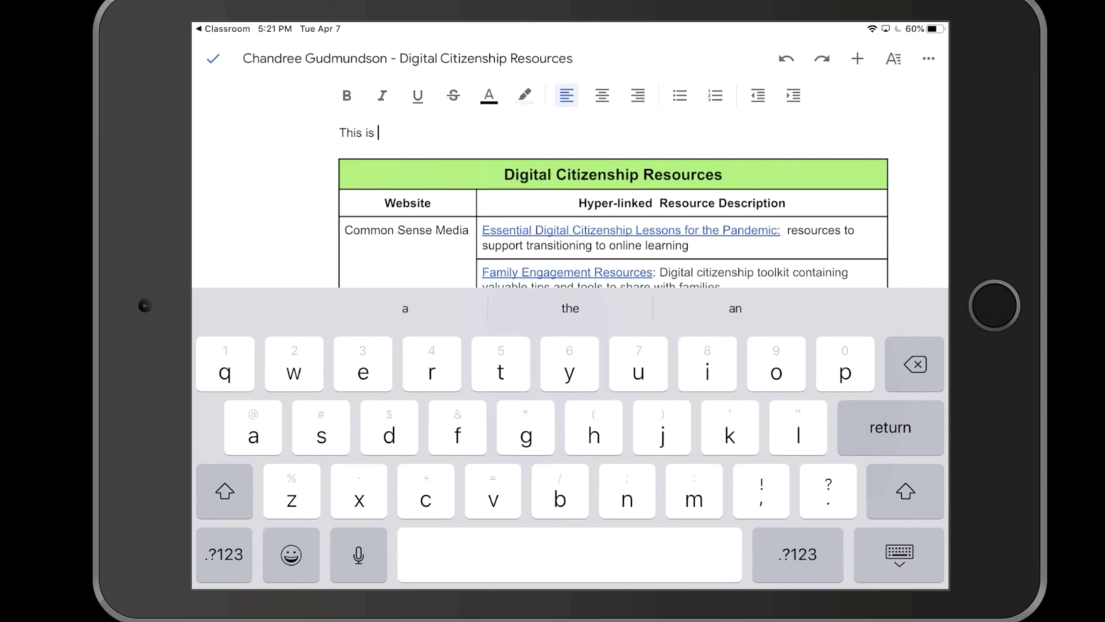
text(how to edi)
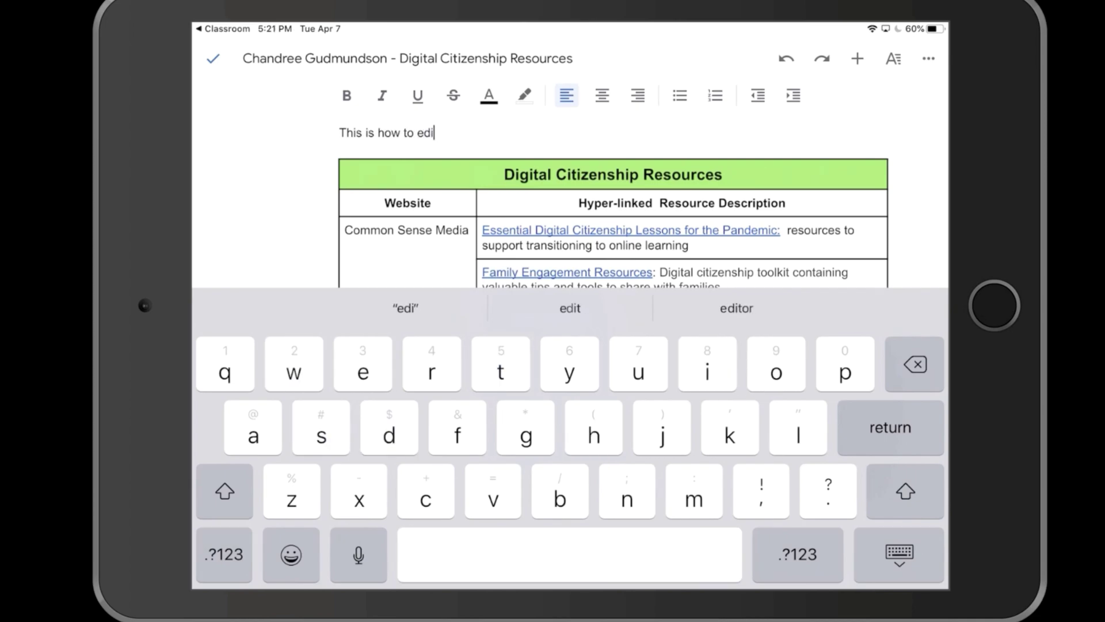
text(t)
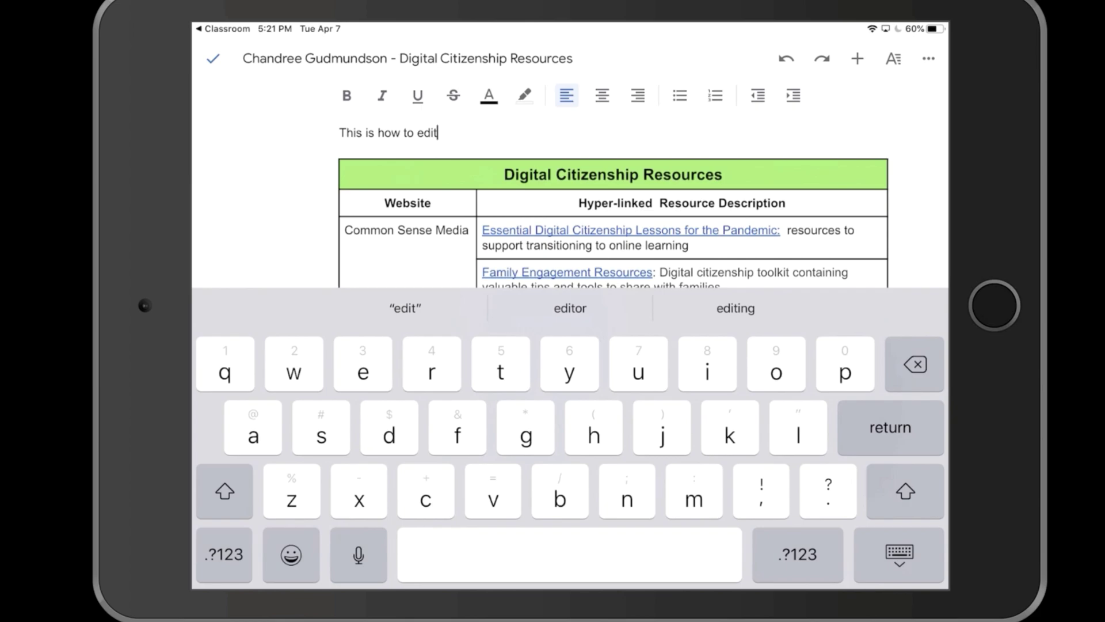
key(Return)
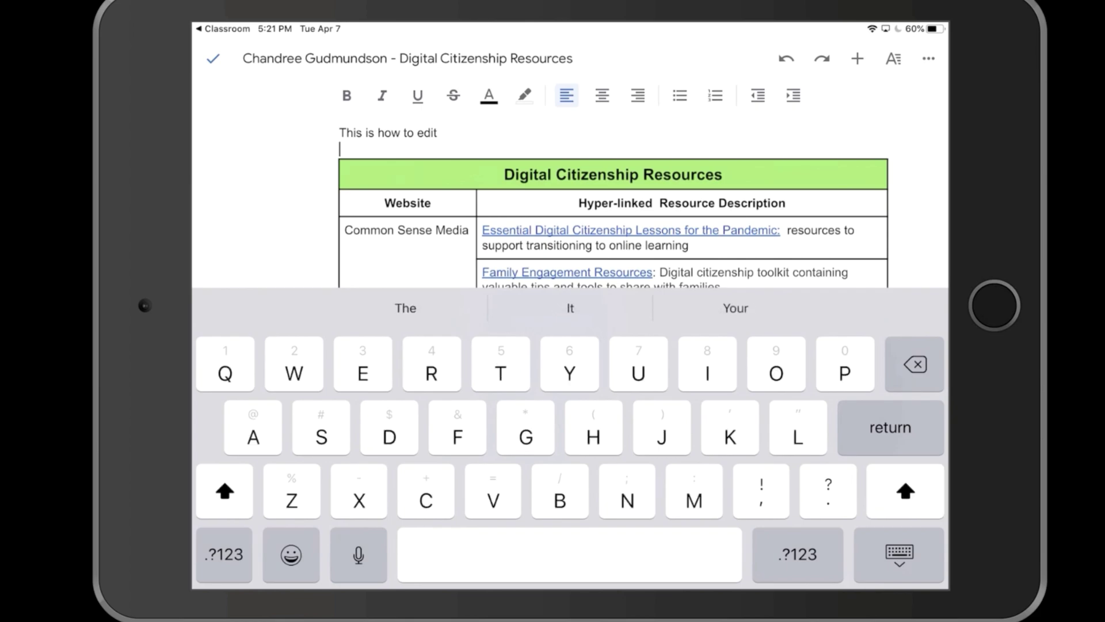
key(shift)
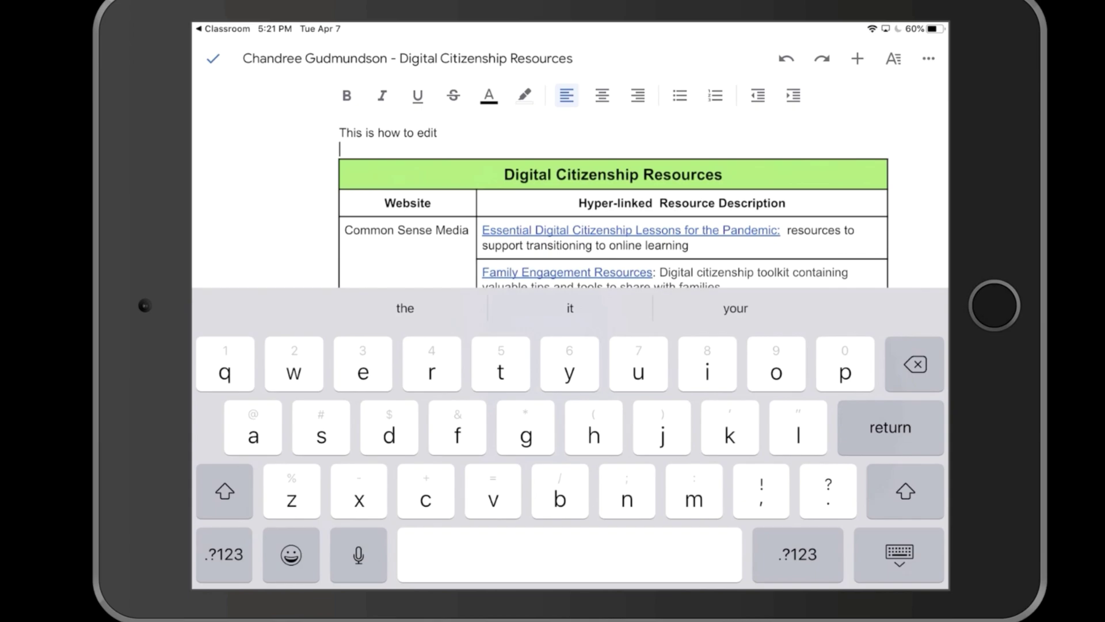
click(213, 58)
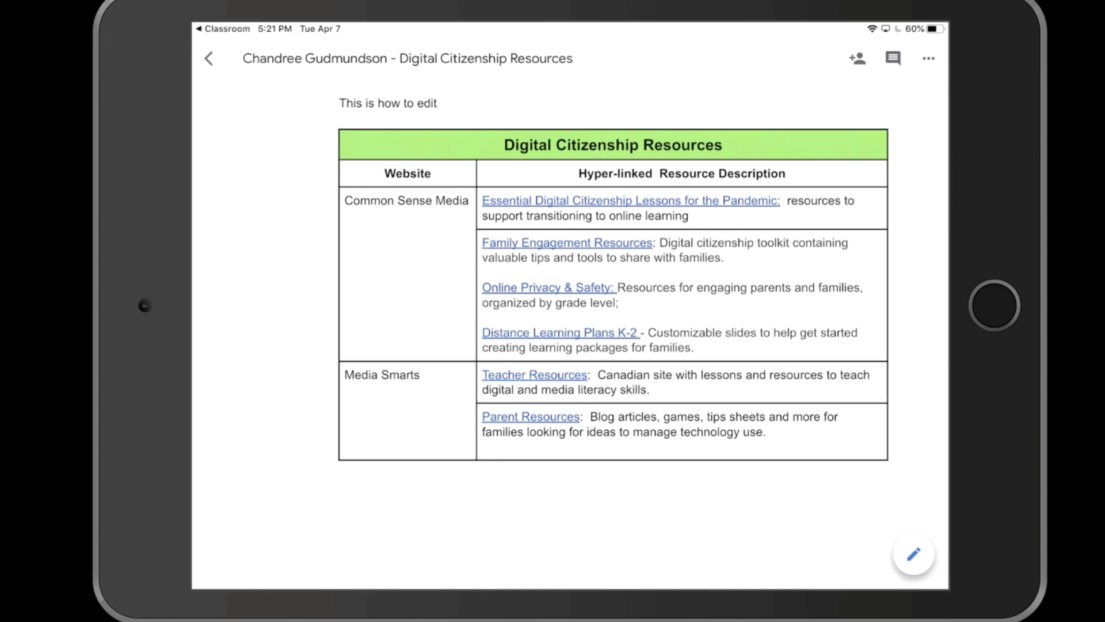
- Leave the document and scroll back through the Homeschool Classroom stream
click(209, 58)
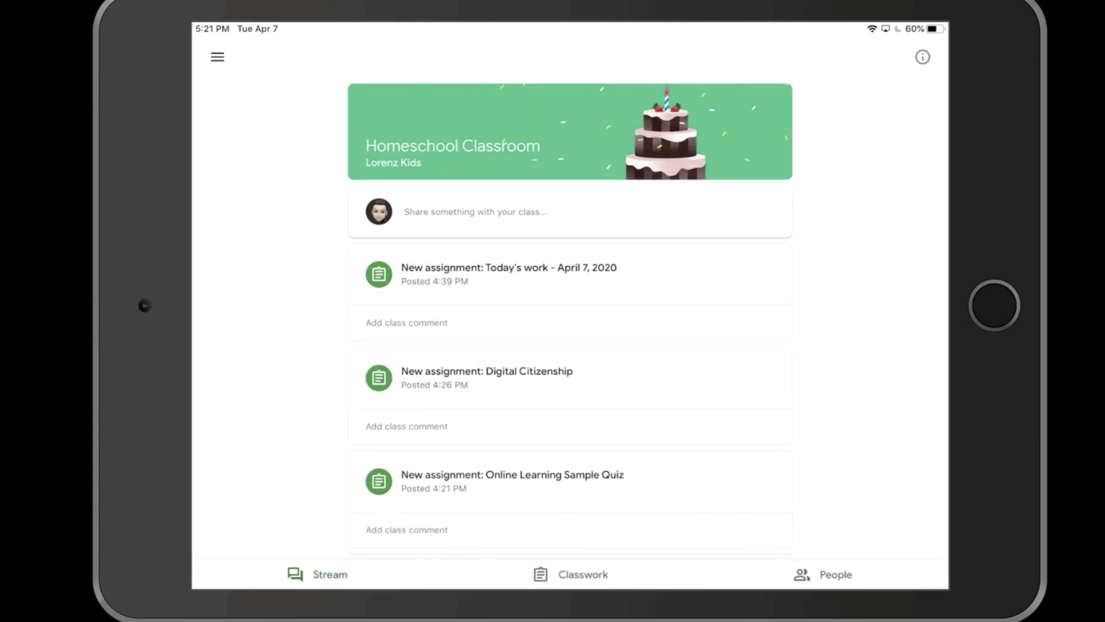
scroll(570, 297, down, 3)
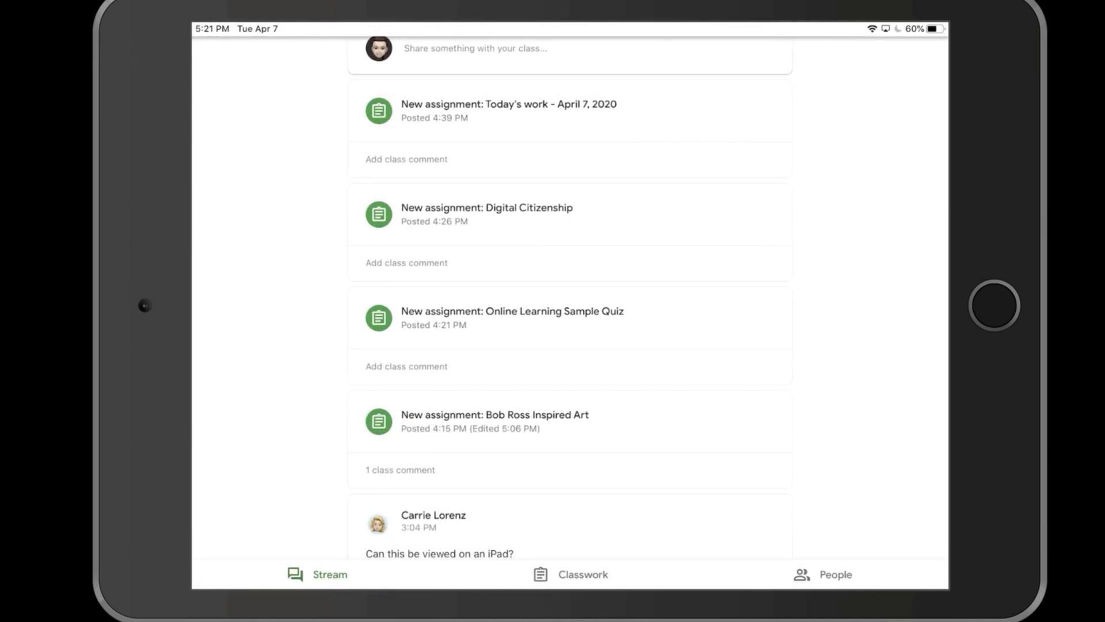
scroll(570, 299, up, 3)
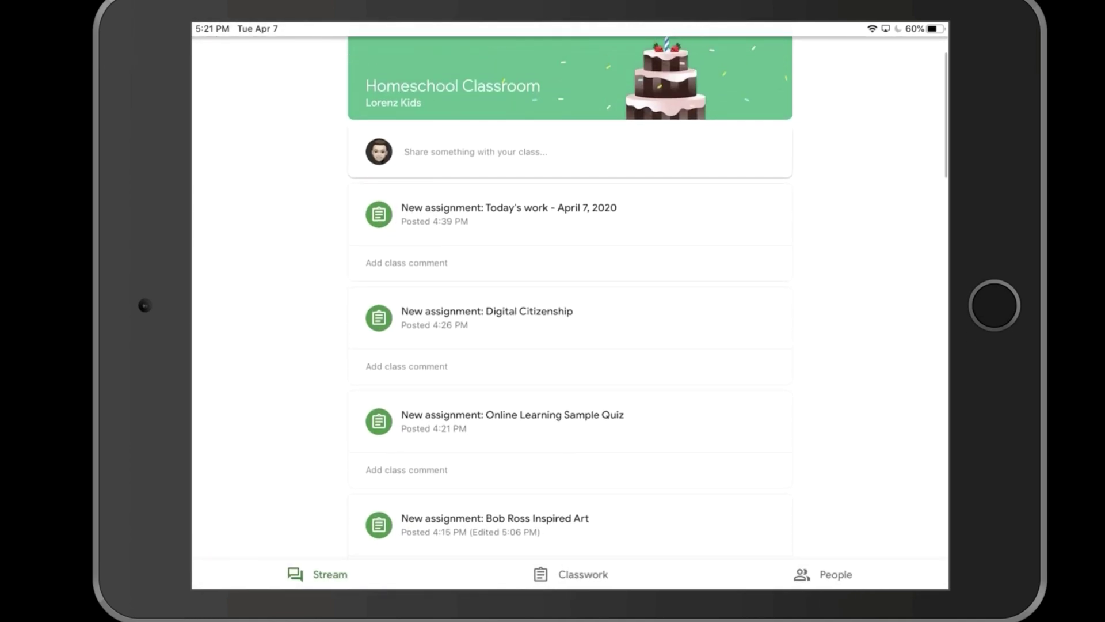
- Open 'Today's work - April 7, 2020' and attach a new Google Doc from Your work
click(509, 207)
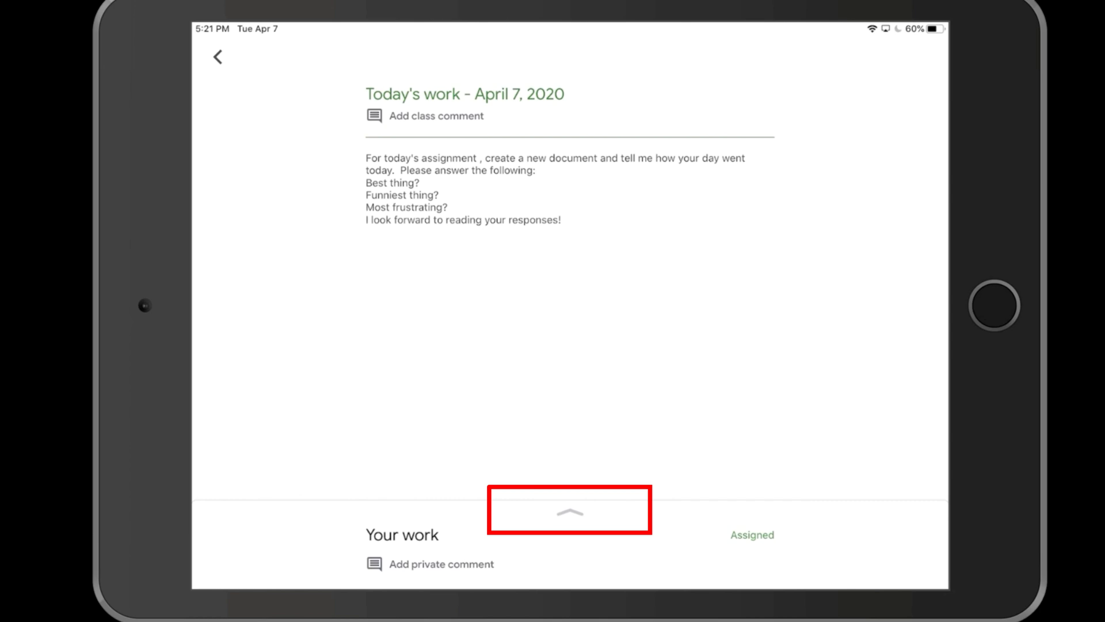
click(570, 511)
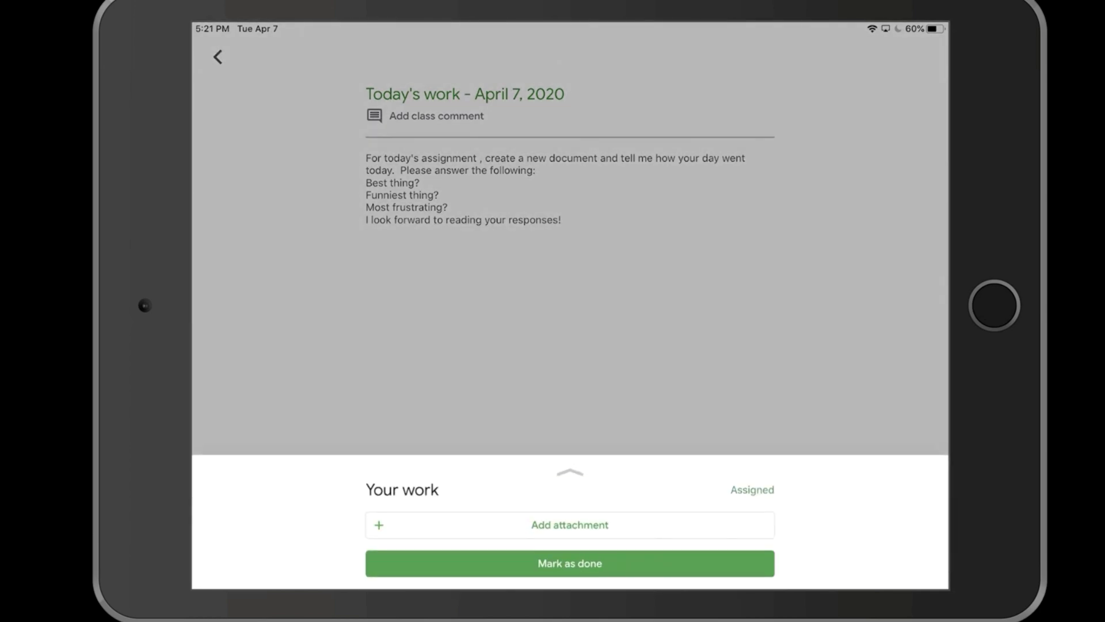
click(570, 524)
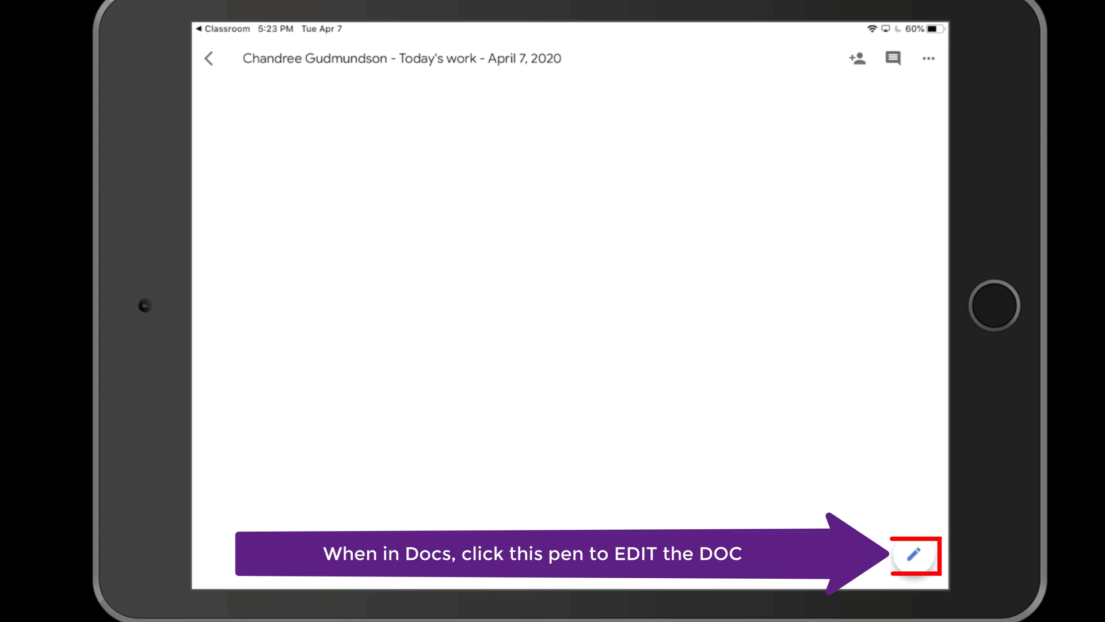
- Type 'Today was okay. It is difficult learning how to work online. It will get easier though.'
click(913, 553)
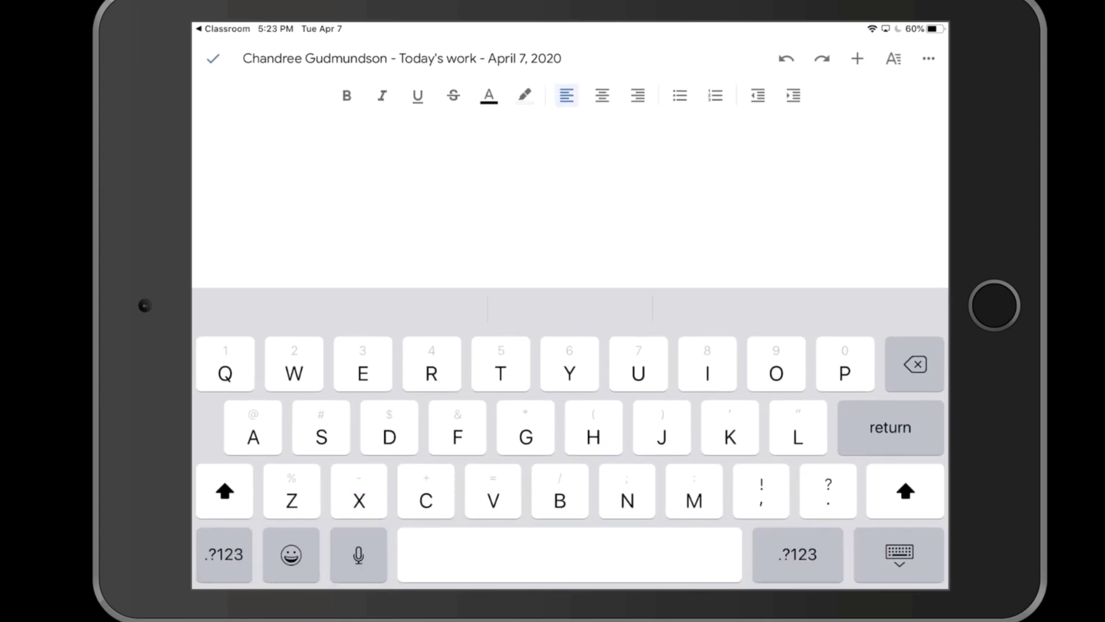
text(Todsy was )
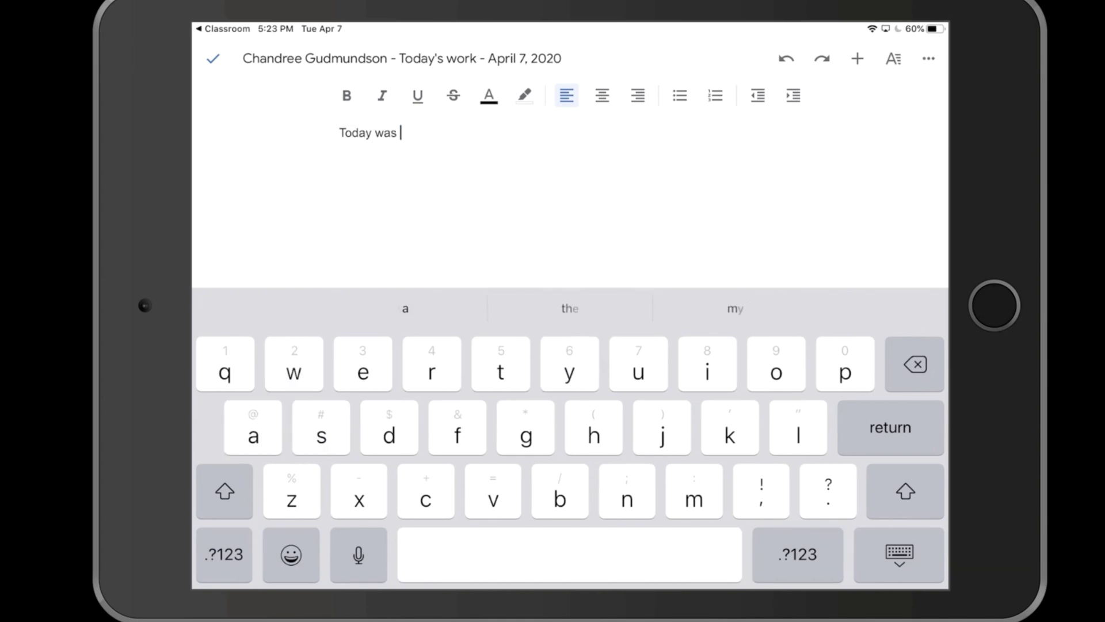
text(okay. )
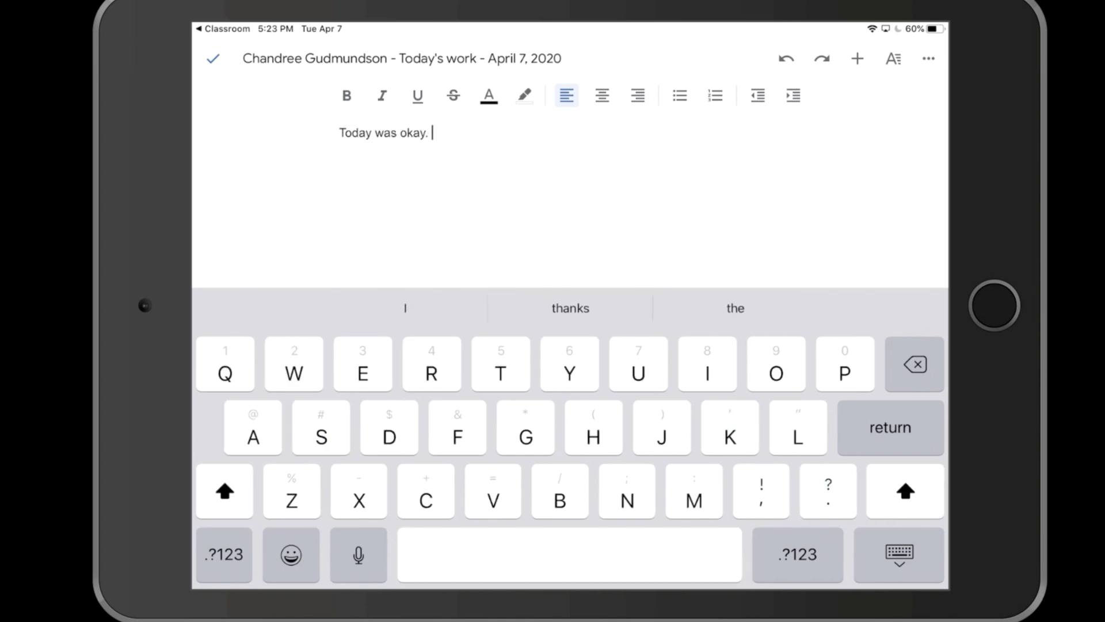
text(It is d)
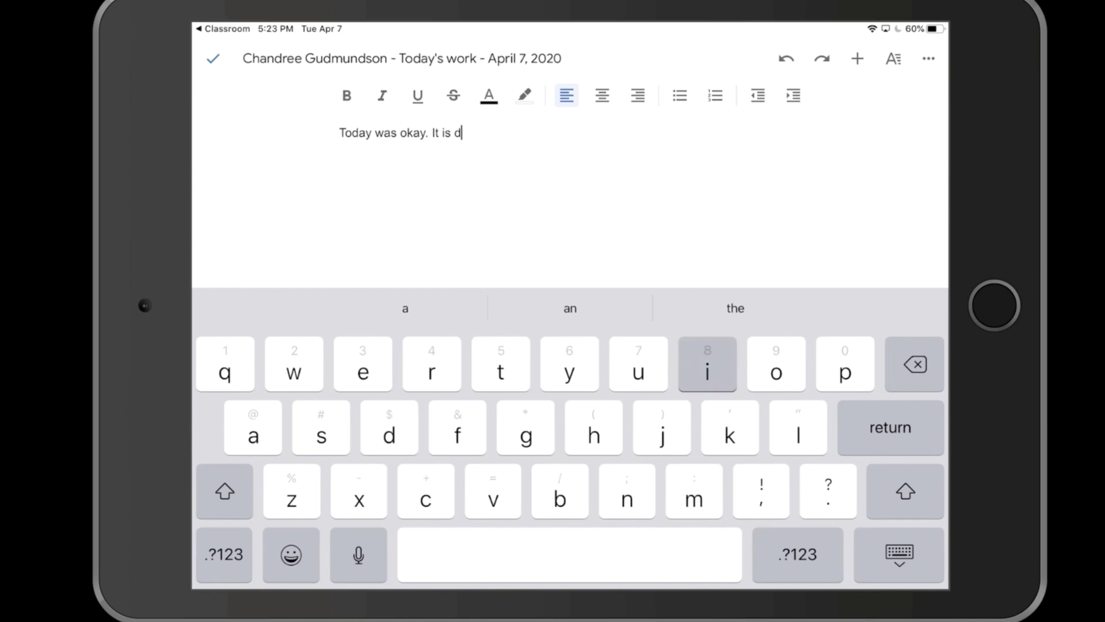
text(ifficu )
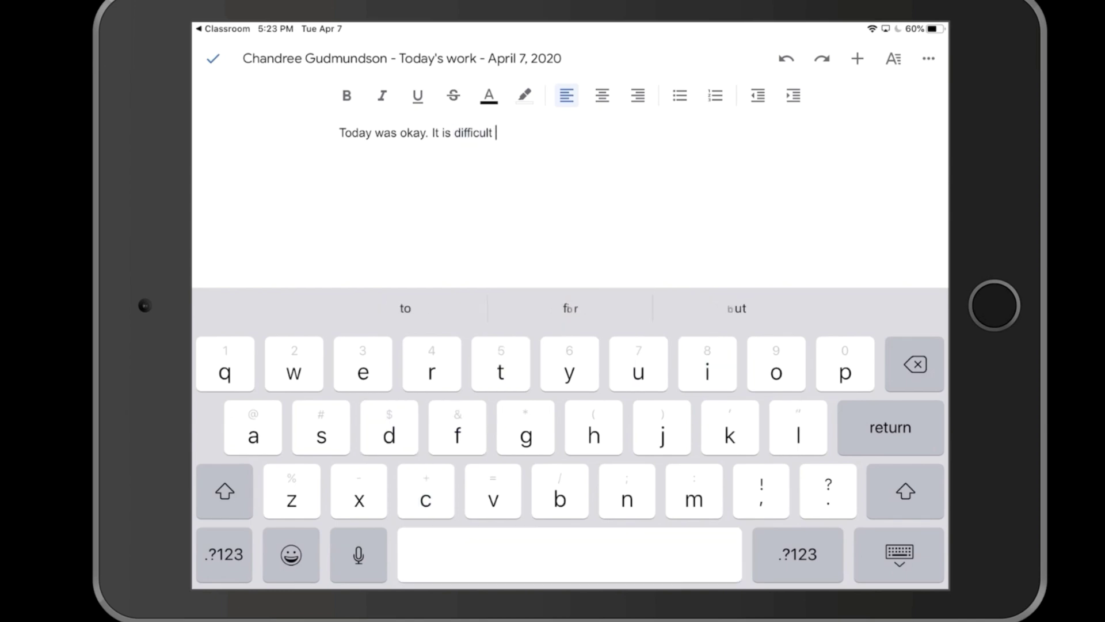
text(lea)
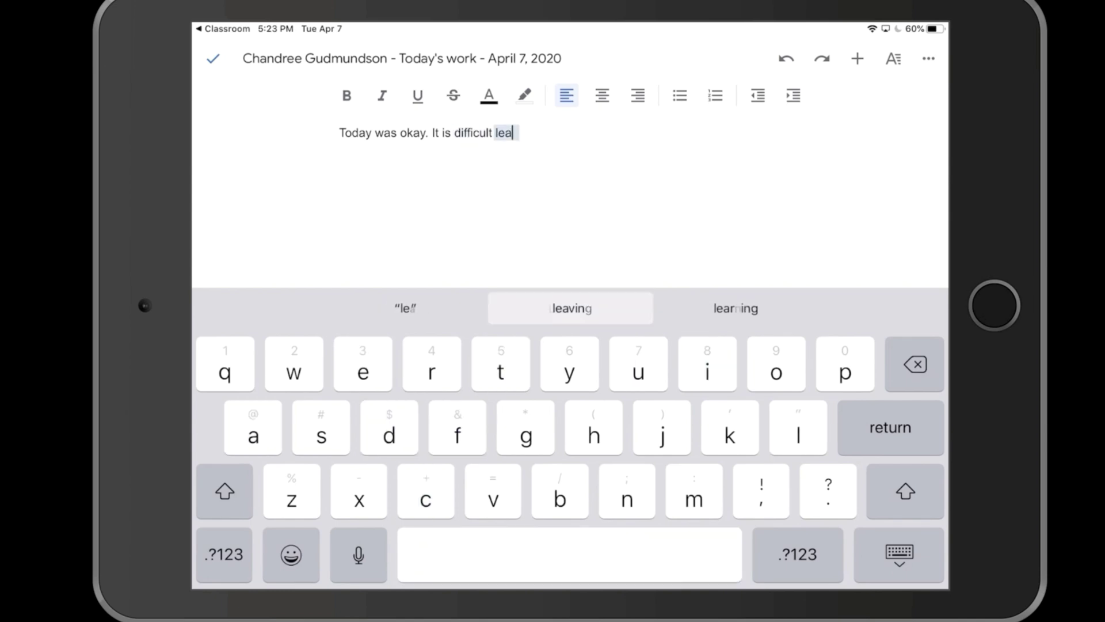
text(rni)
click(570, 308)
text(how )
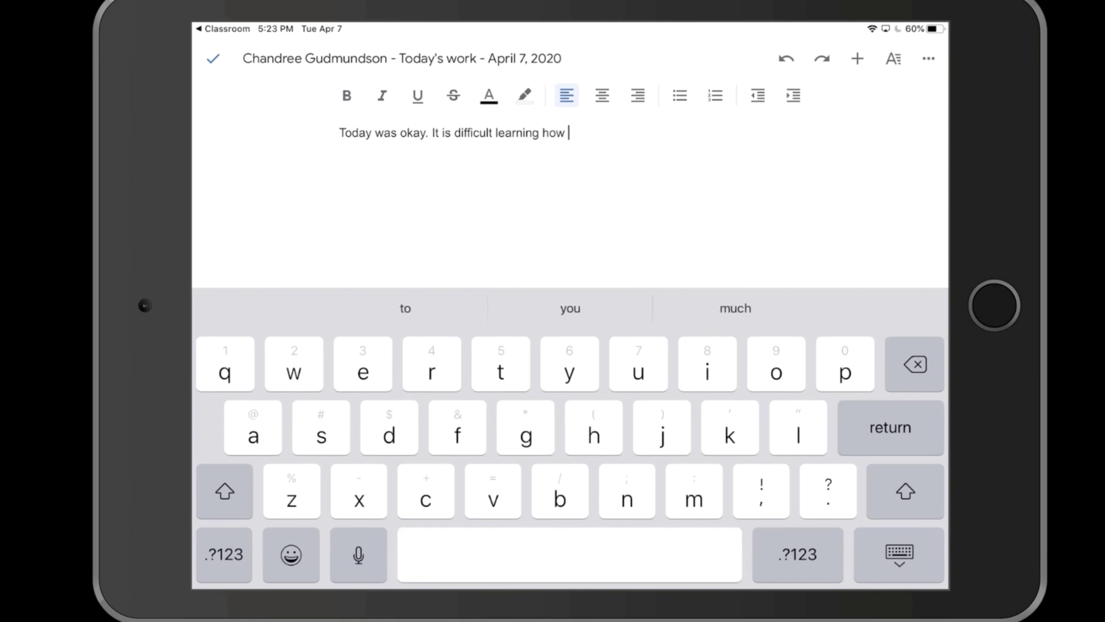
text(to work )
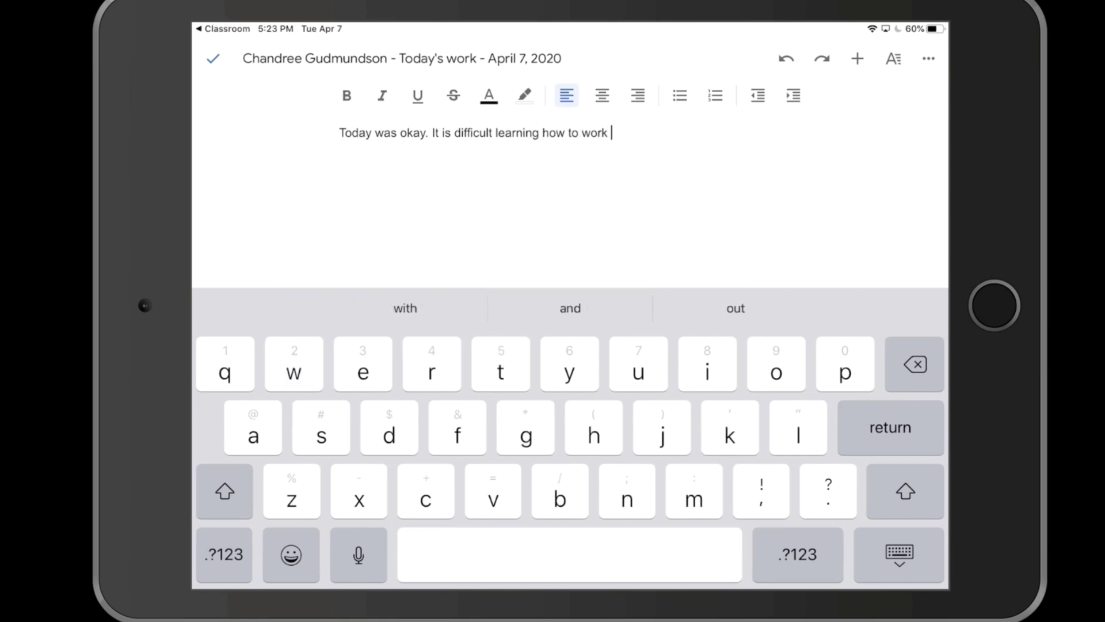
text(online. )
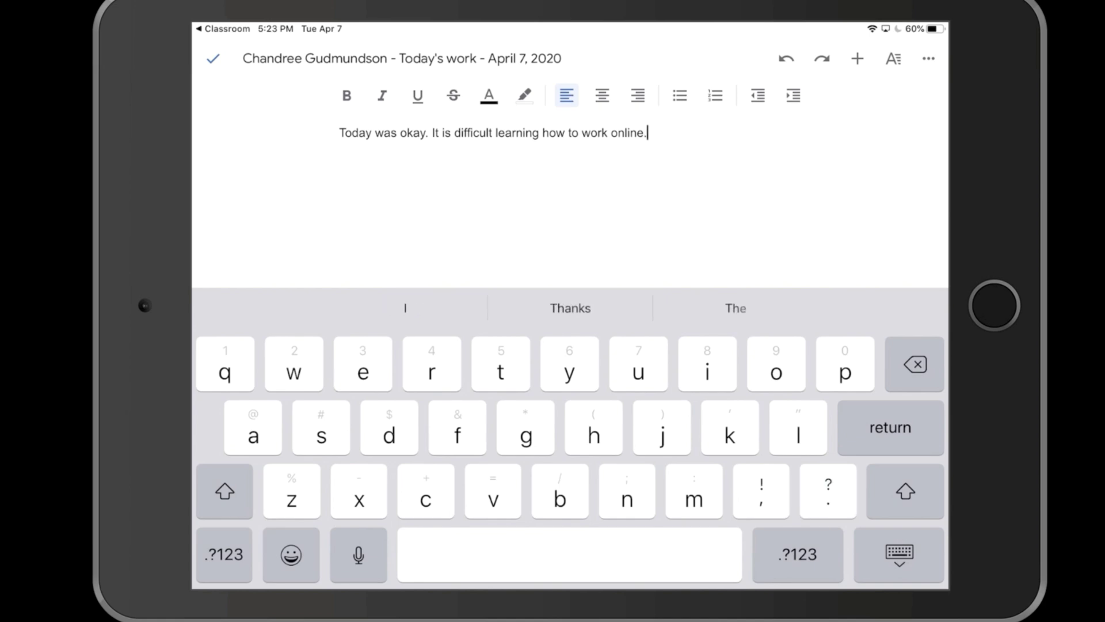
text(It )
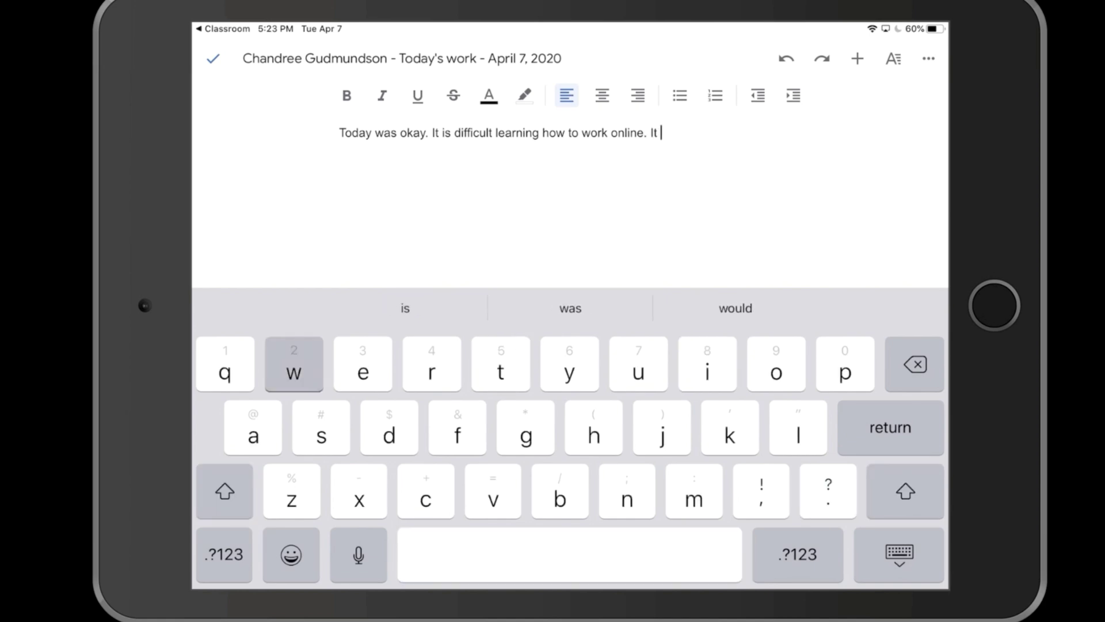
text(will get)
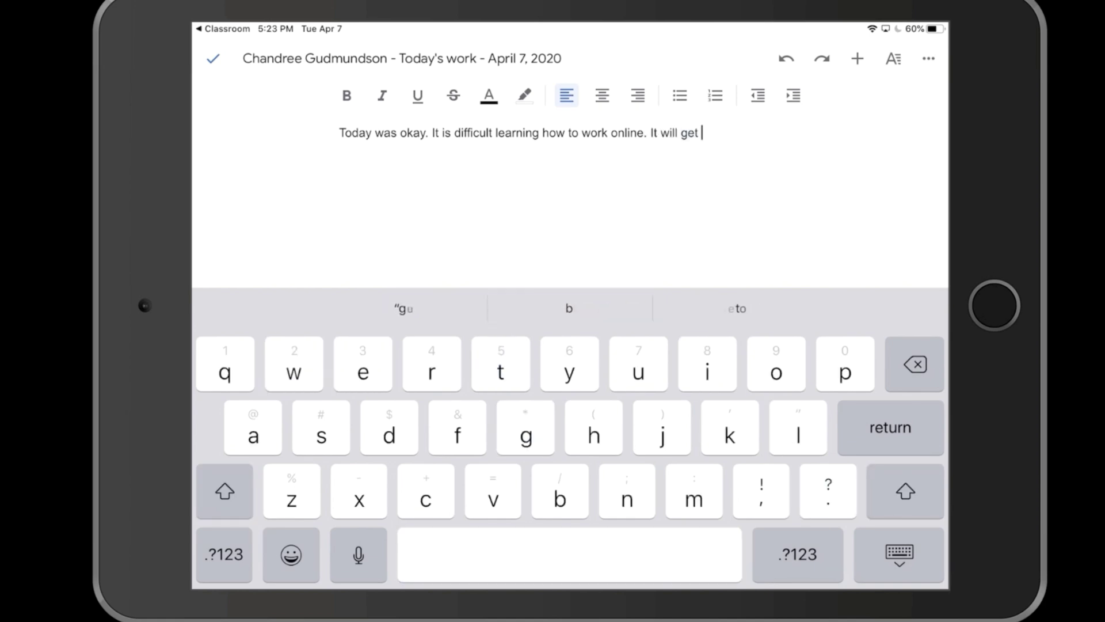
text( easier tho)
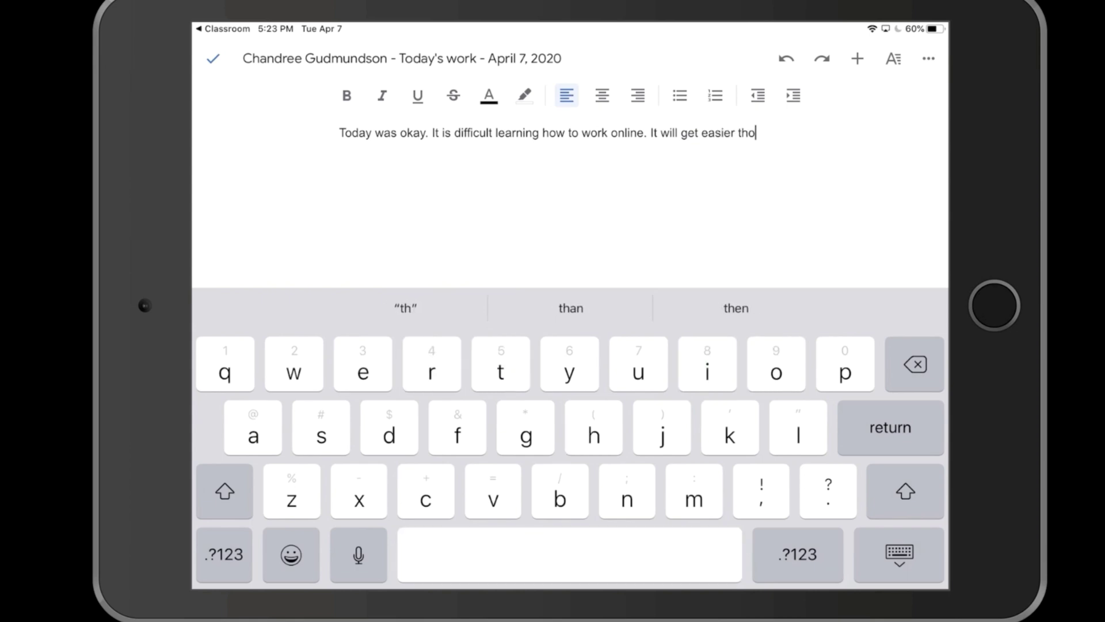
text(ugh.)
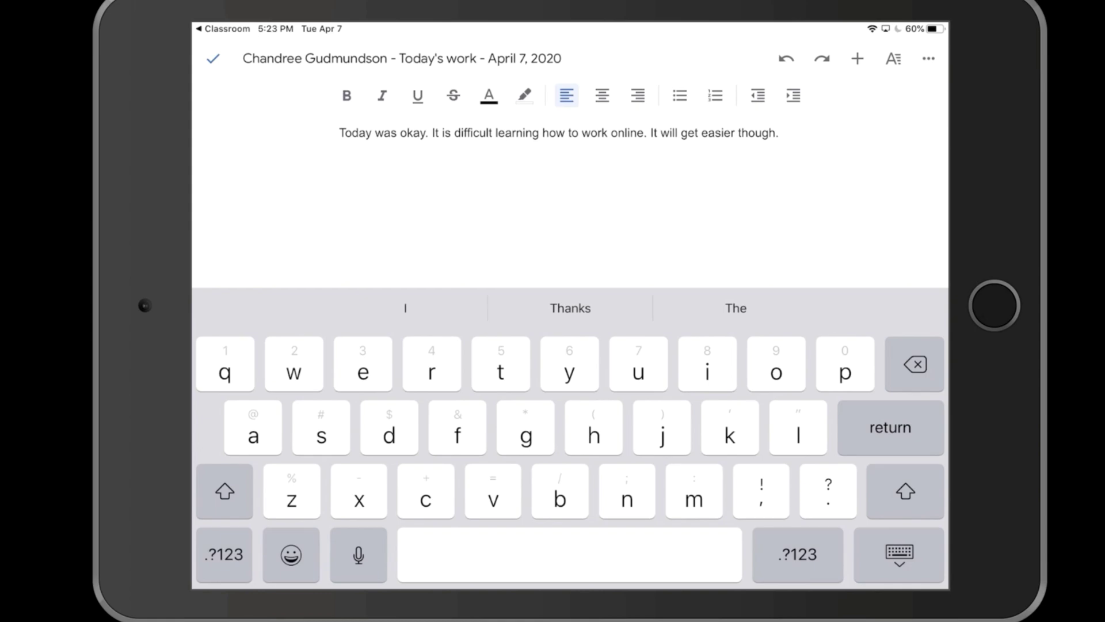
click(213, 58)
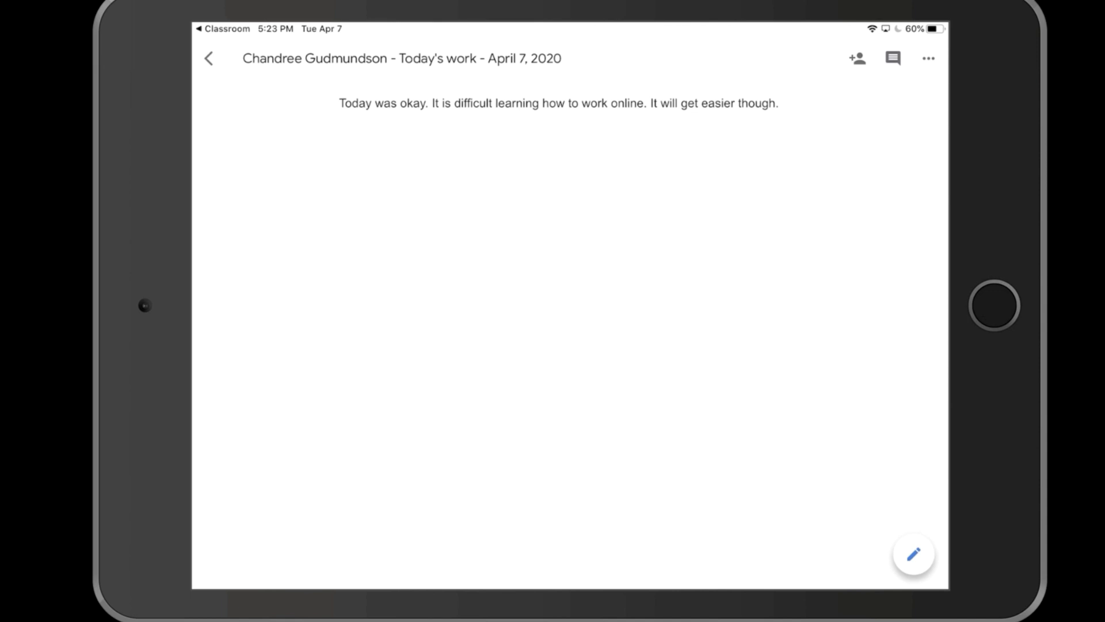
- Open the Docs options menu to head back to the assignment in Classroom
scroll(570, 334, down, 2)
scroll(570, 334, up, 3)
click(929, 58)
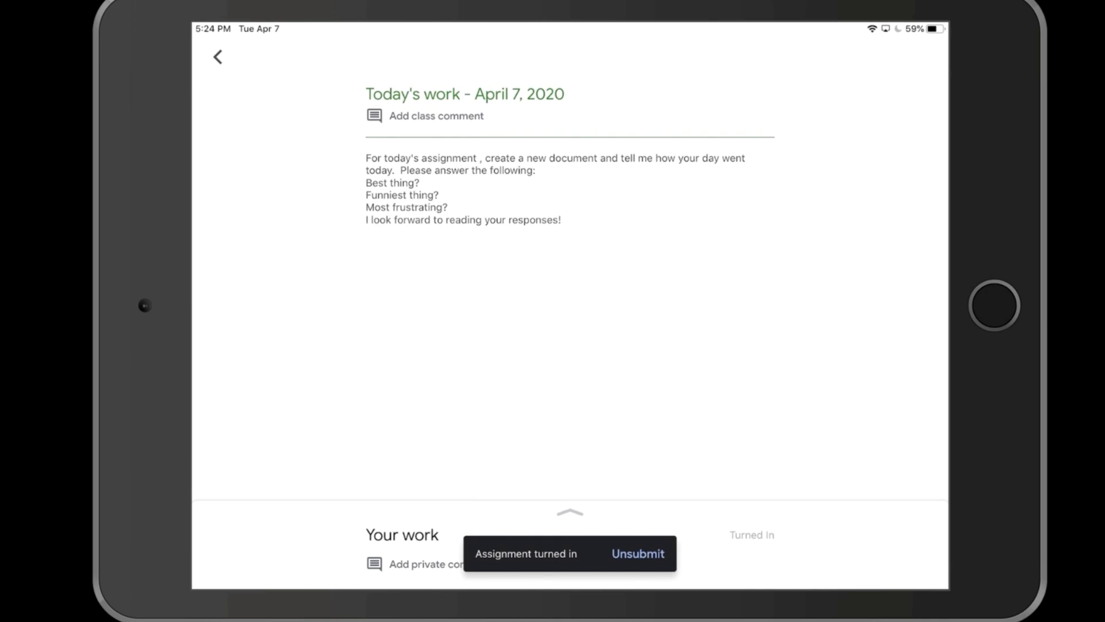
- Scroll the class stream and check the People list of teachers and classmates
scroll(570, 296, down, 1)
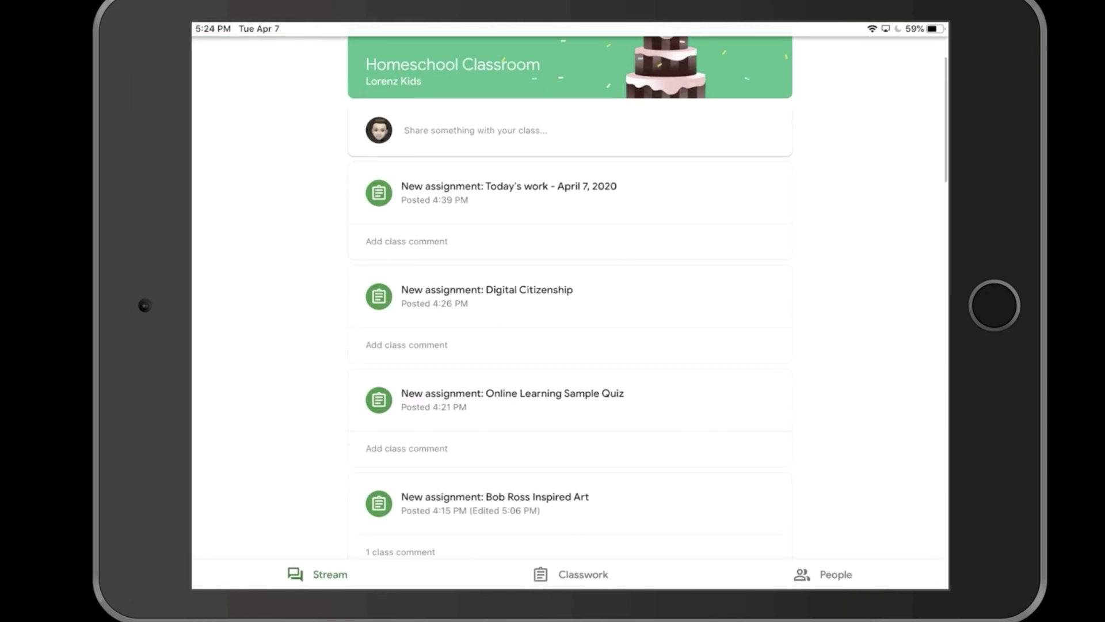
scroll(570, 297, down, 2)
scroll(570, 296, down, 4)
scroll(570, 296, down, 2)
scroll(570, 296, down, 1)
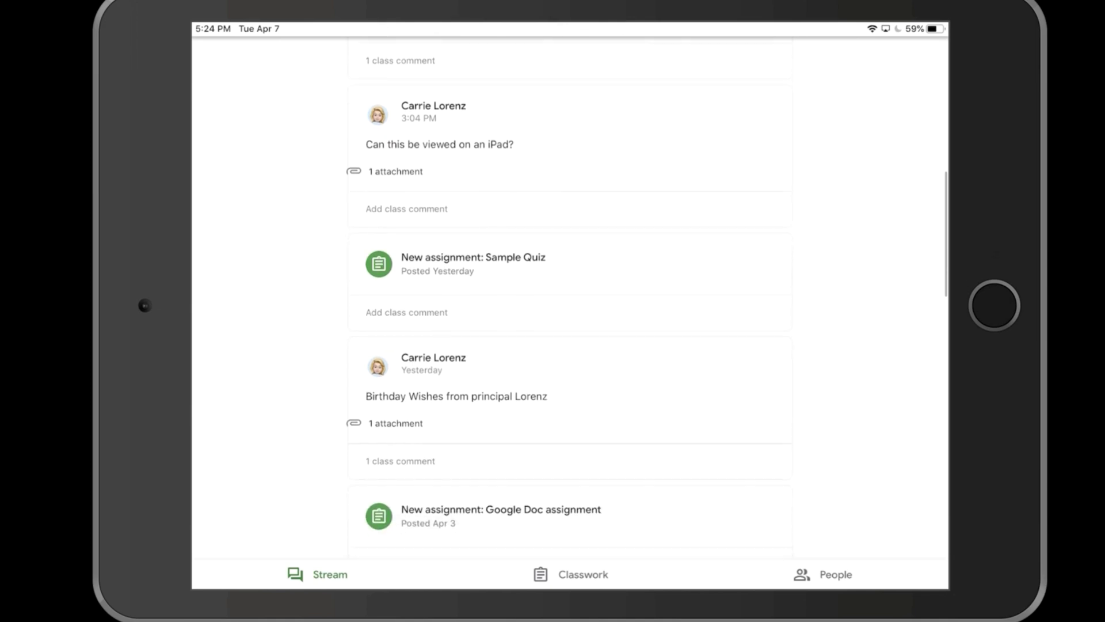
click(824, 574)
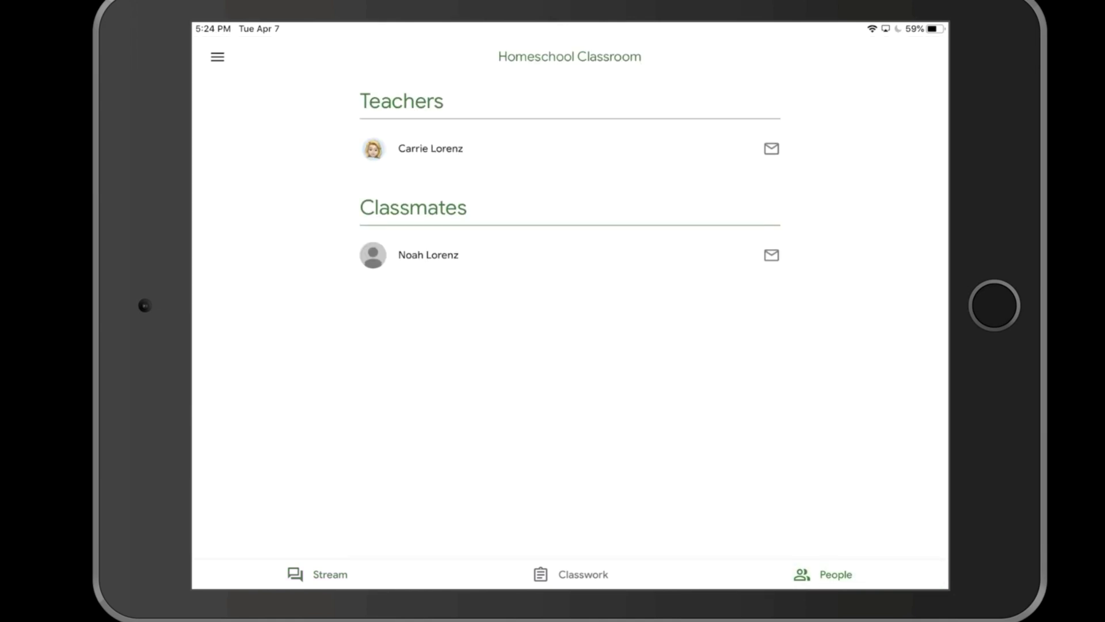
click(317, 574)
scroll(569, 288, up, 10)
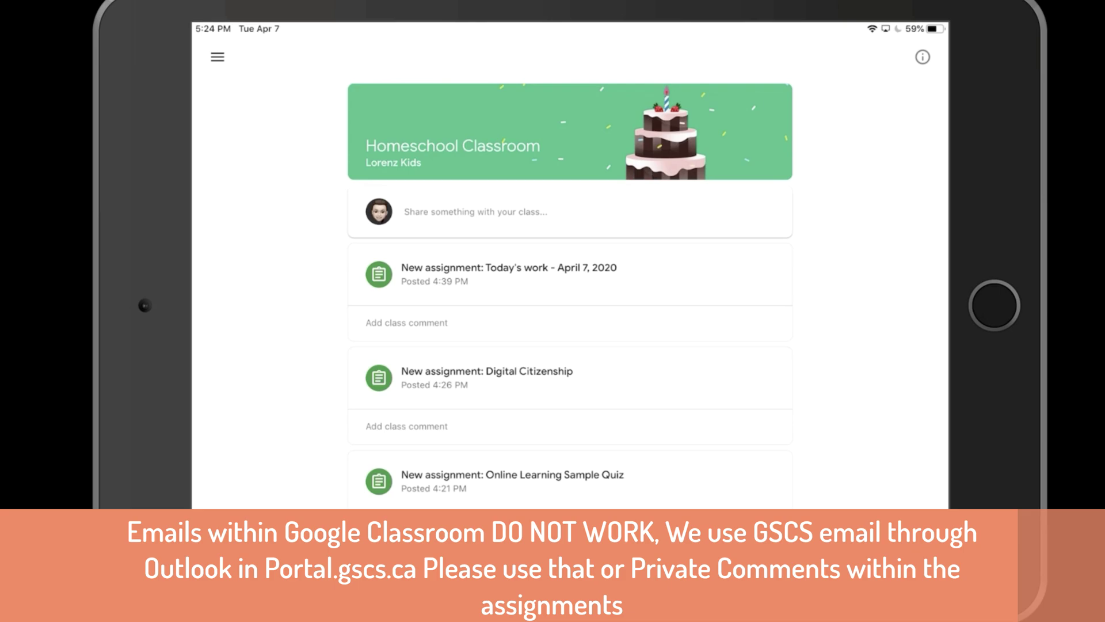
- Glance at the top assignment's class comments, then go to the all-classes list
click(406, 323)
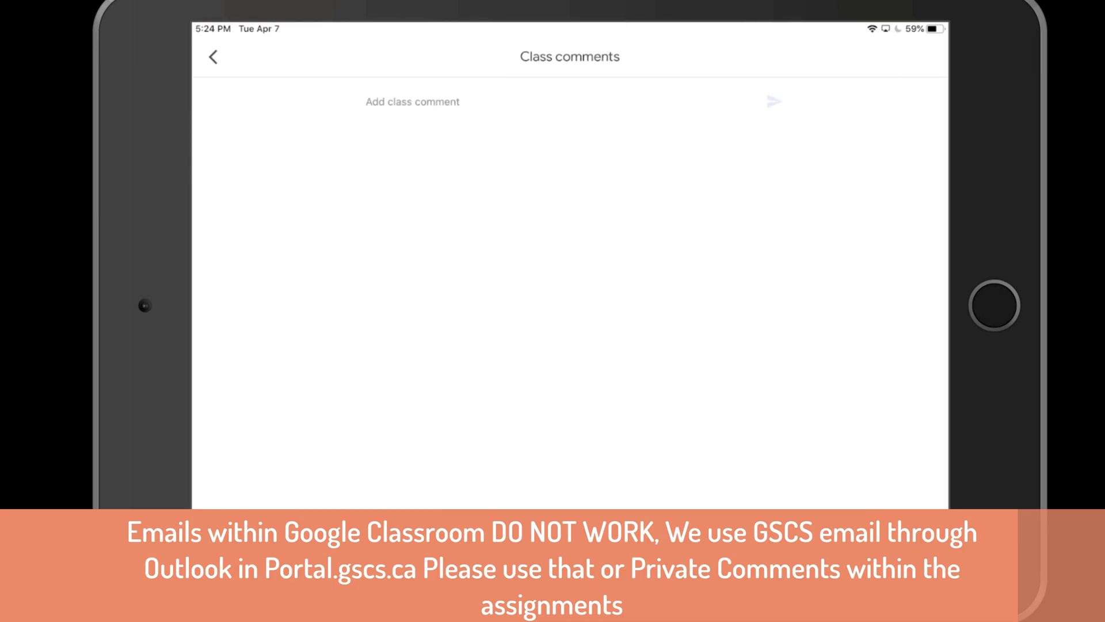
click(213, 57)
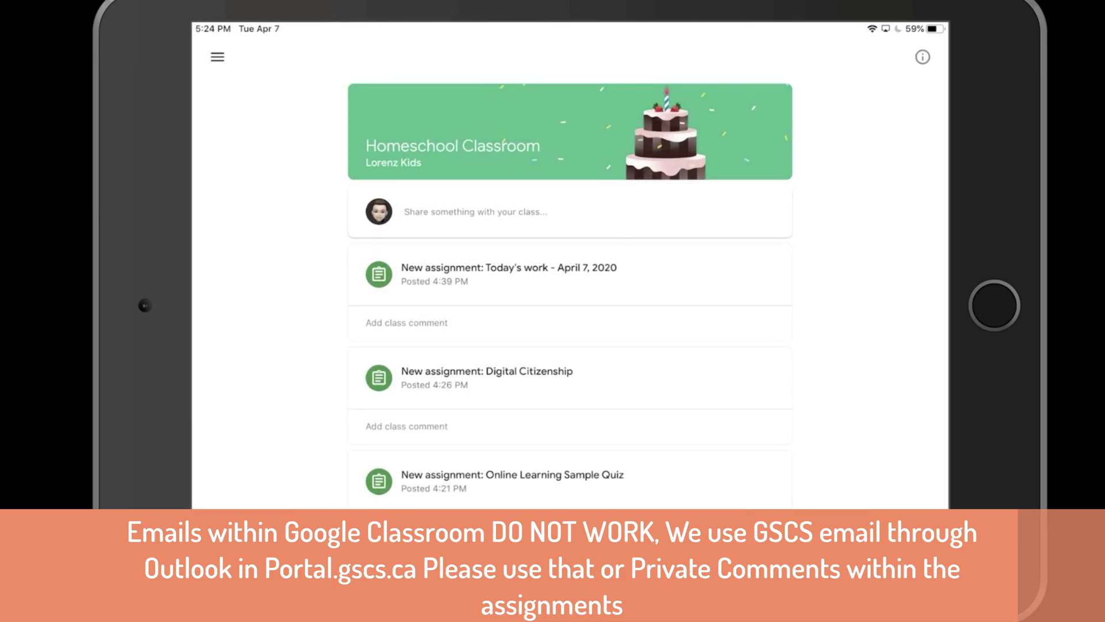
click(217, 57)
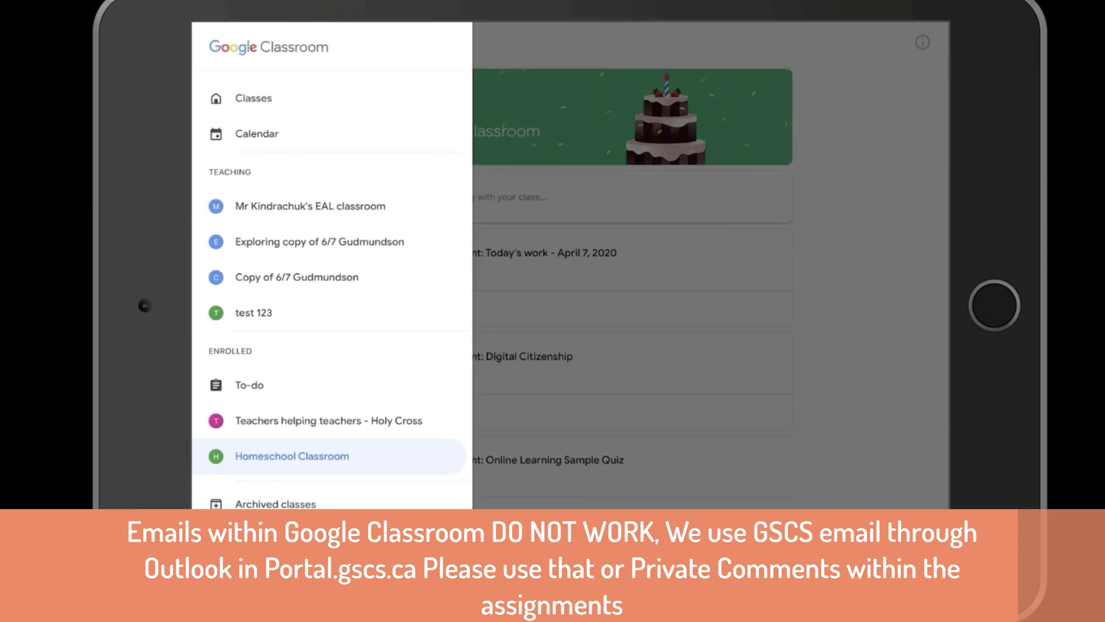
click(253, 98)
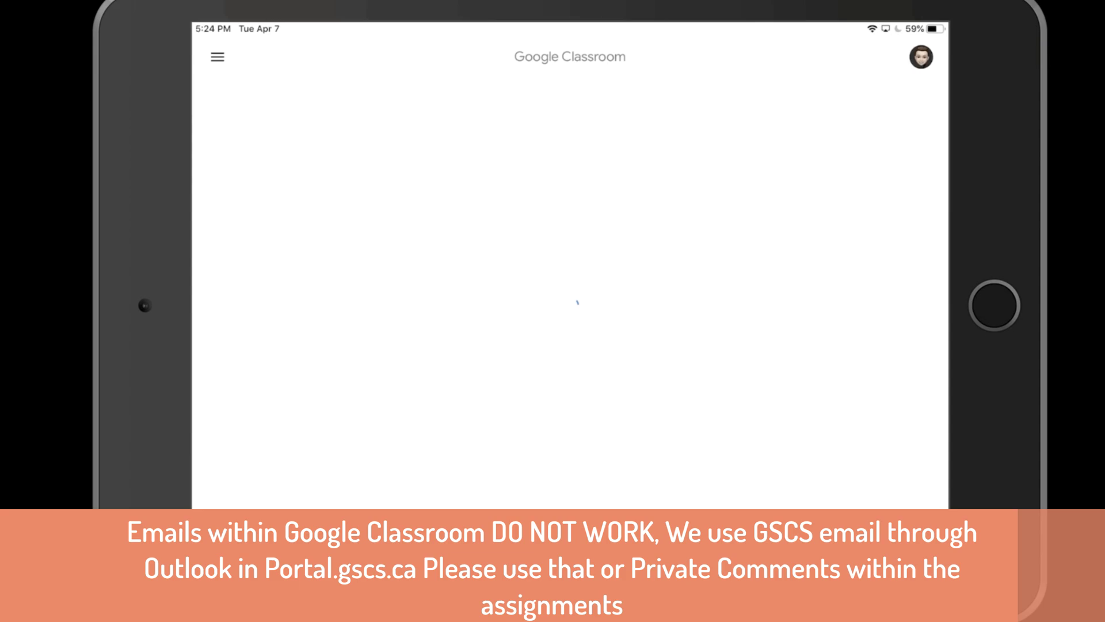